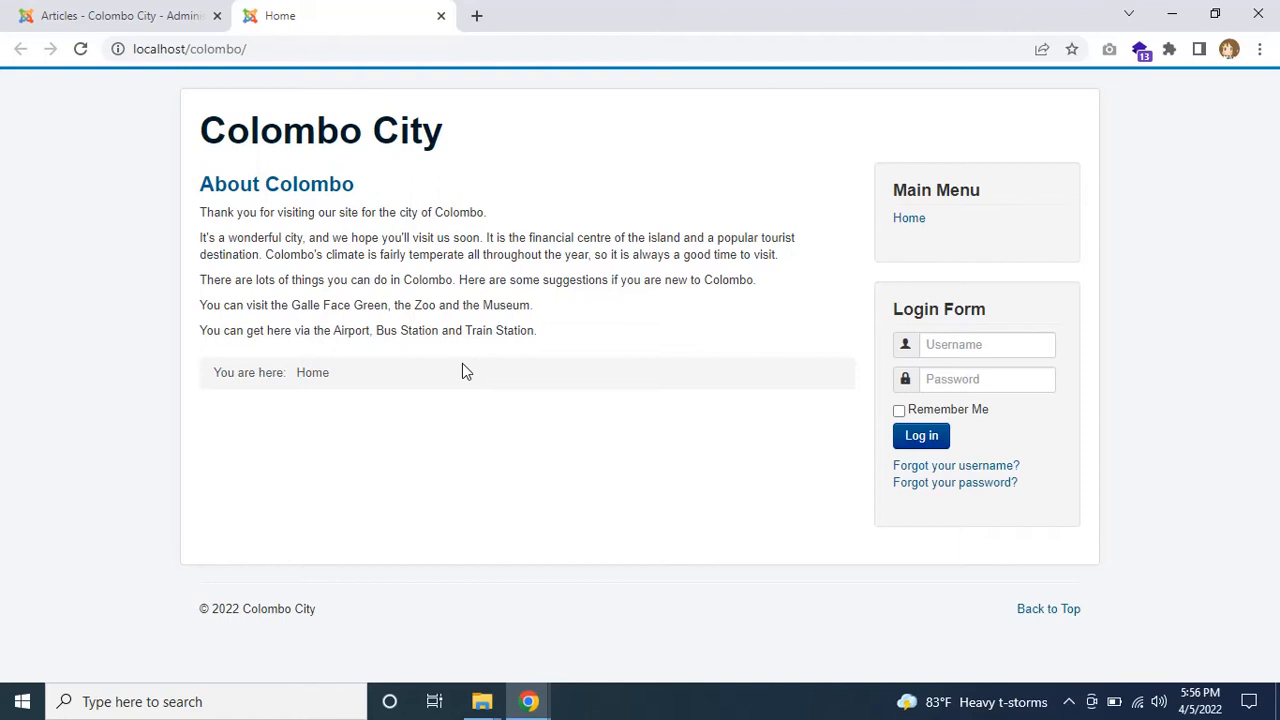
# Step: Compare the articles in the Joomla administrator with the content shown on the Colombo City site's home page
pyautogui.click(40, 8)
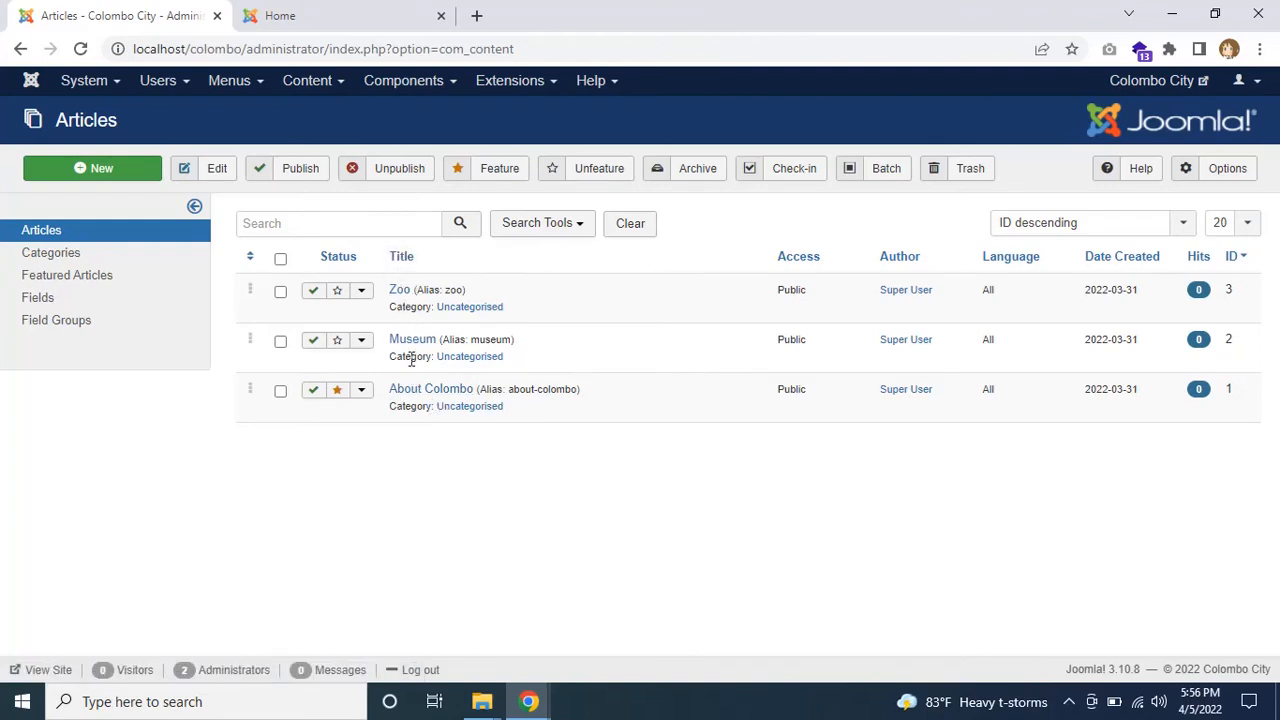
pyautogui.click(283, 13)
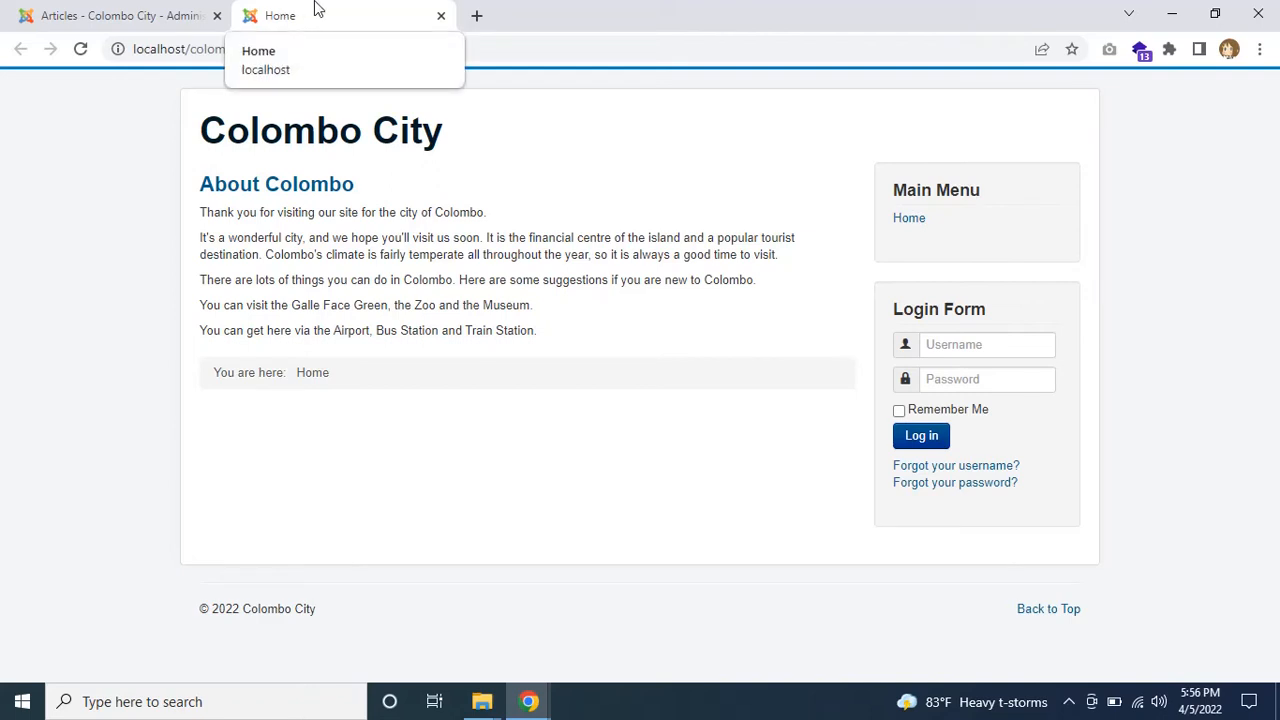
pyautogui.click(100, 9)
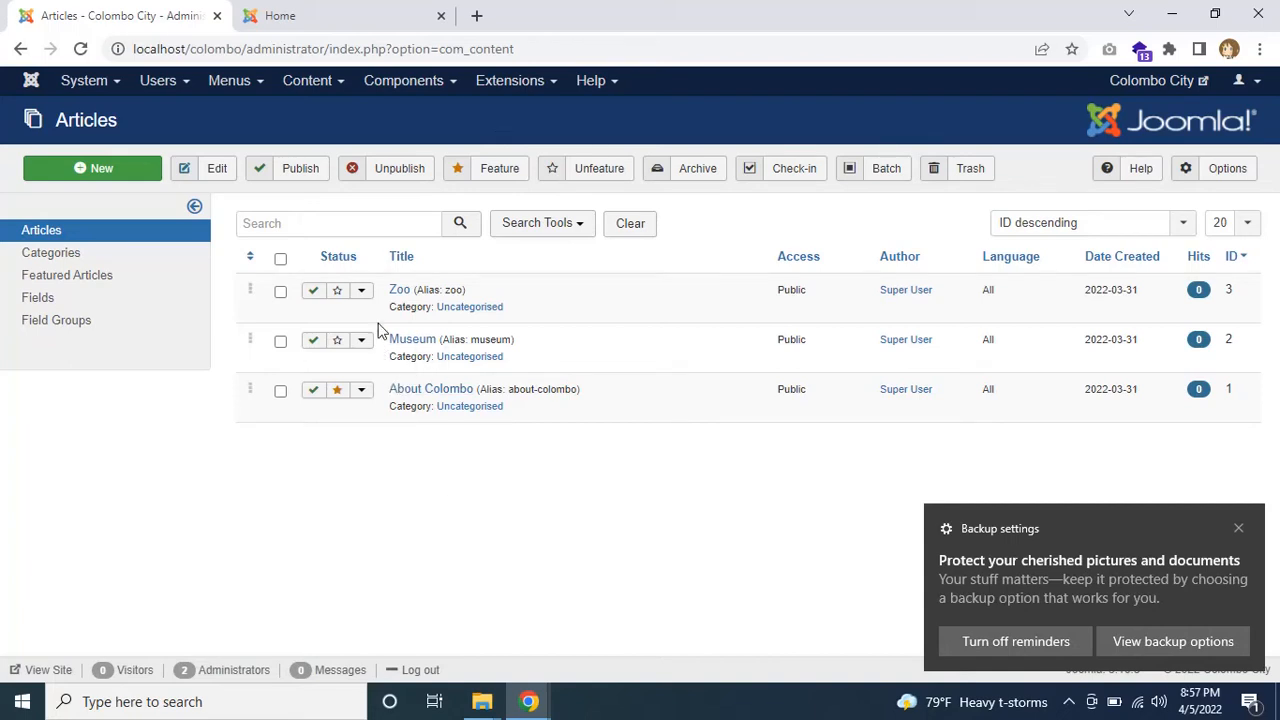
# Step: Search the installable languages for "sinhala" and install the Sinhala language pack
pyautogui.click(509, 80)
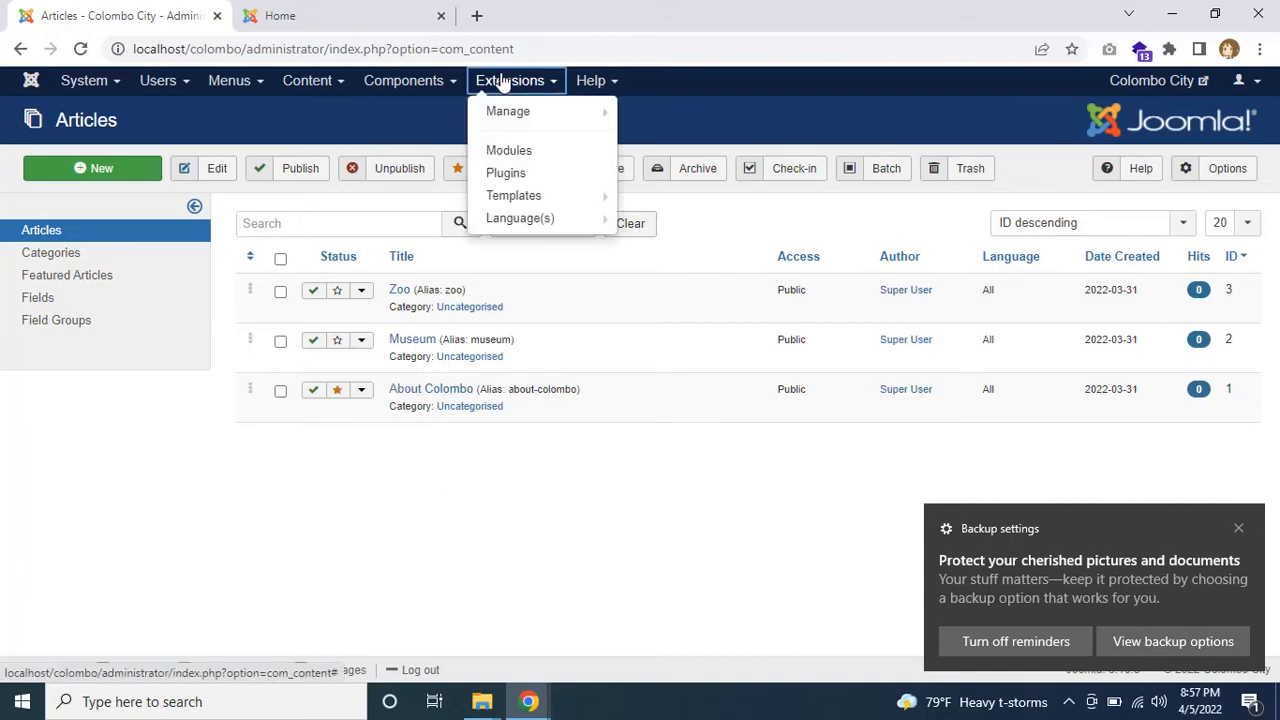
pyautogui.moveTo(500, 220)
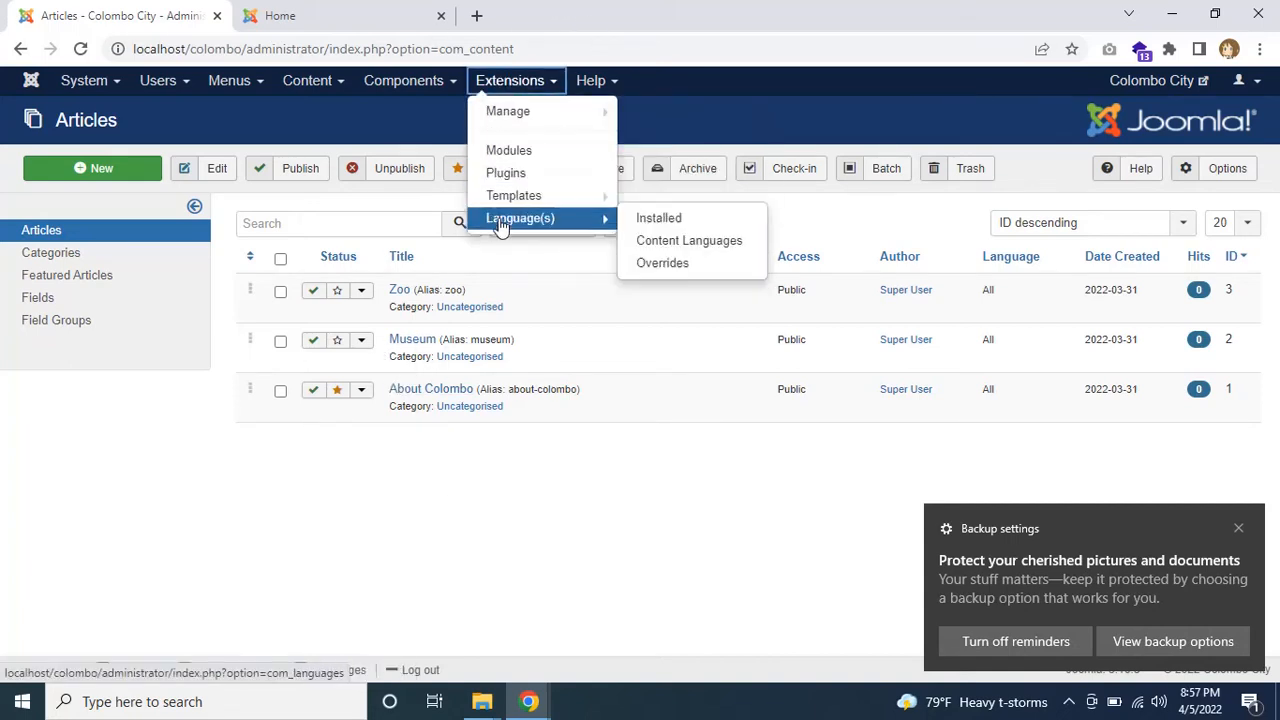
pyautogui.click(652, 220)
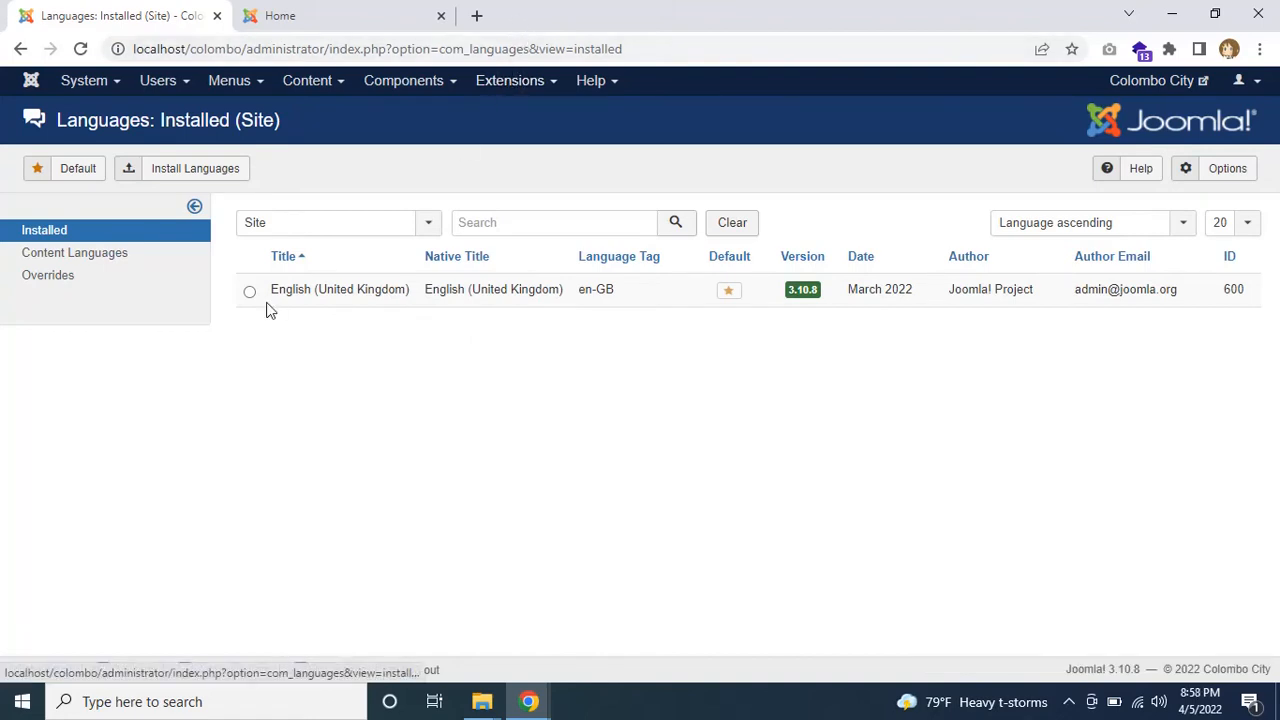
pyautogui.click(168, 180)
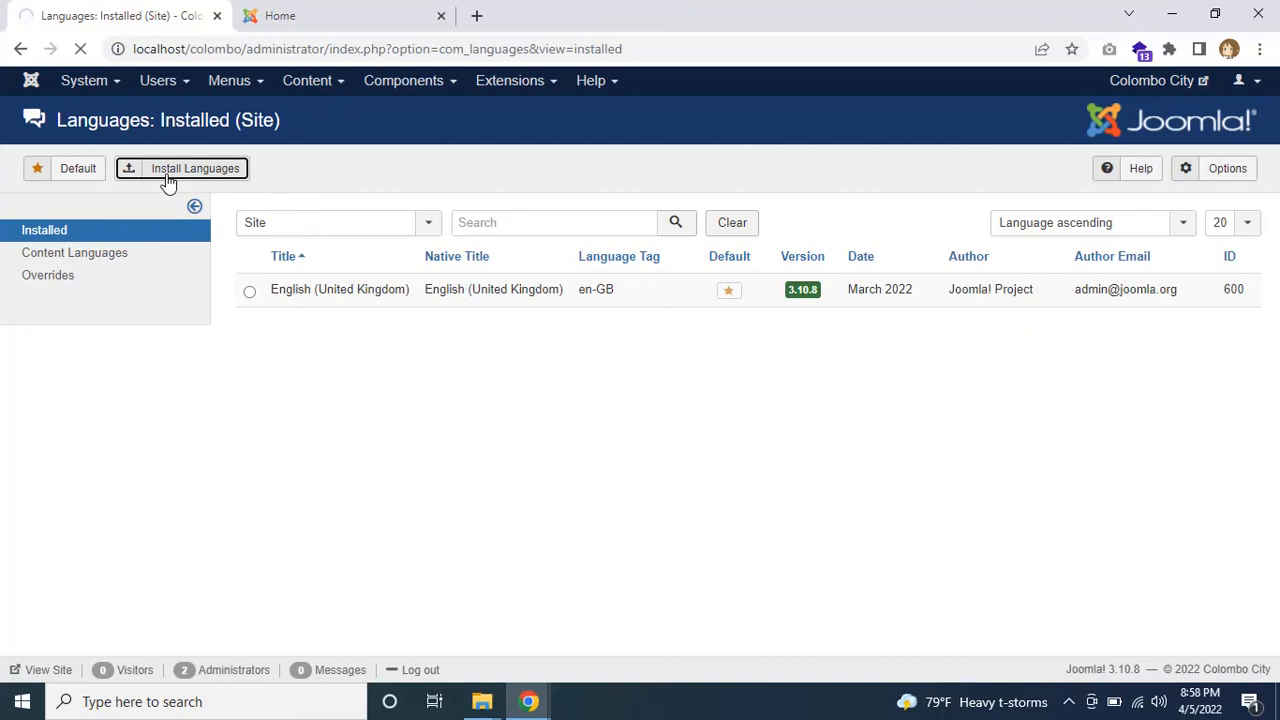
pyautogui.click(290, 222)
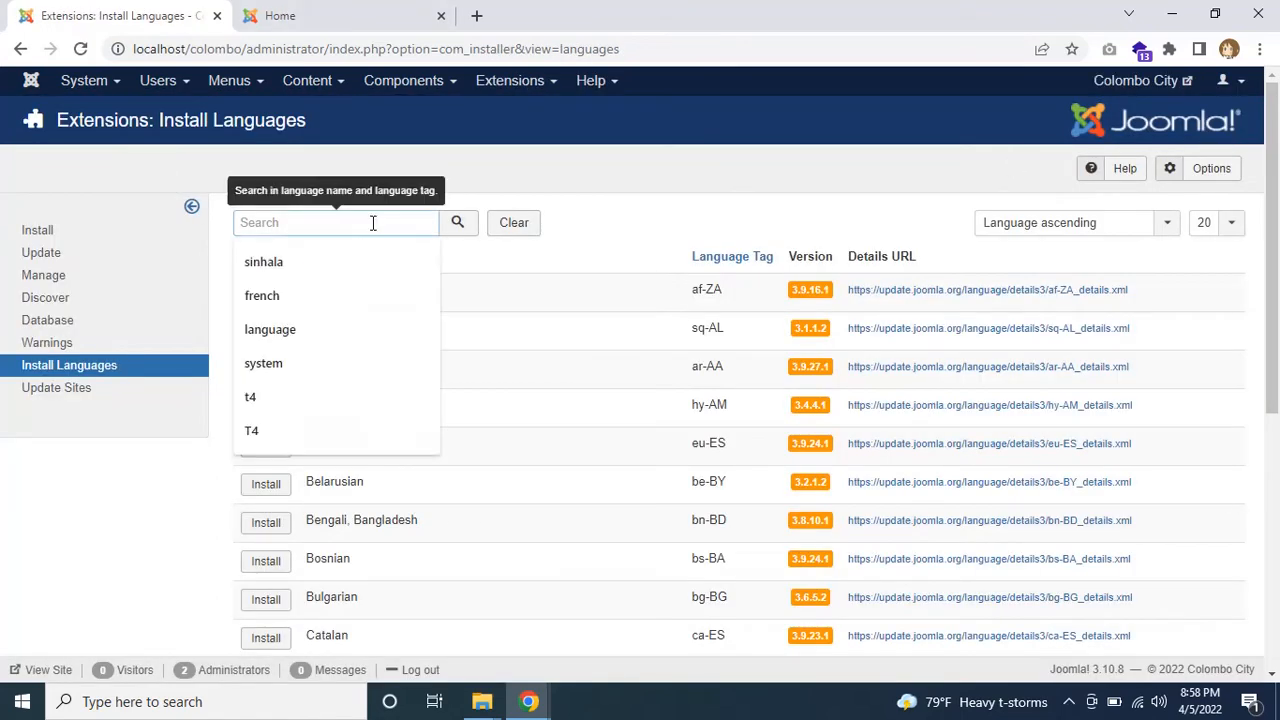
pyautogui.click(280, 264)
pyautogui.click(459, 224)
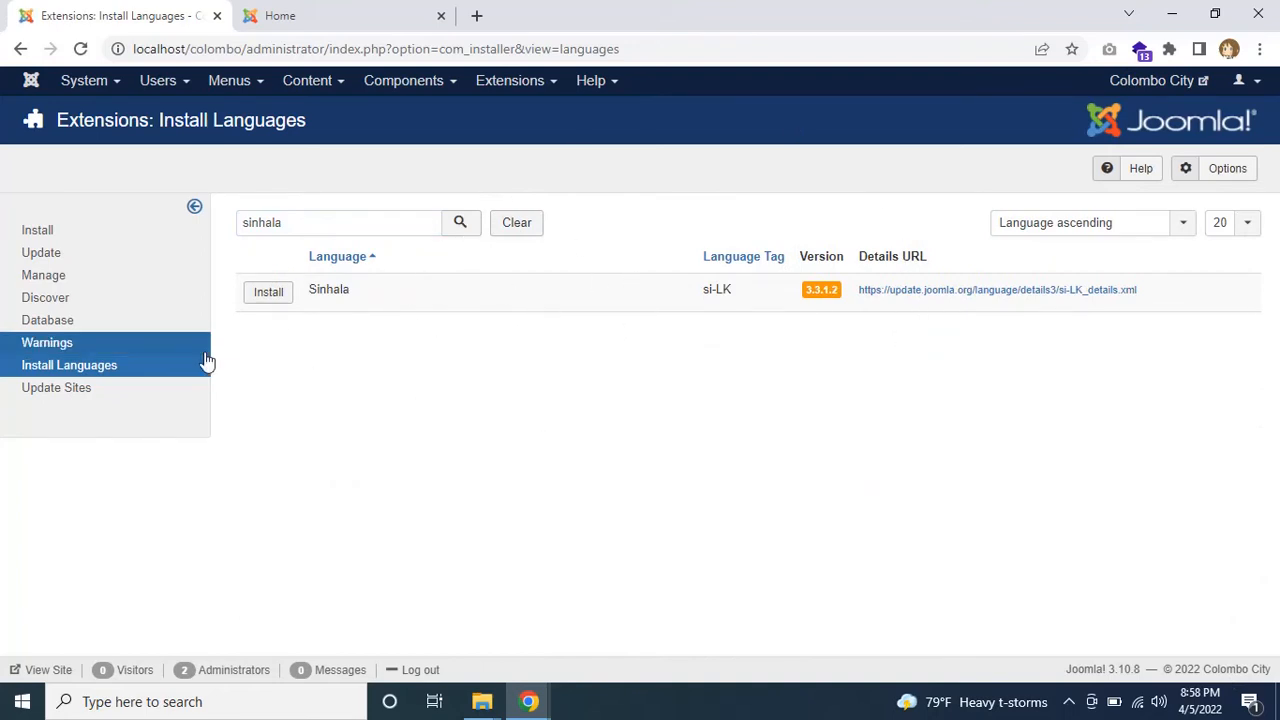
pyautogui.click(265, 302)
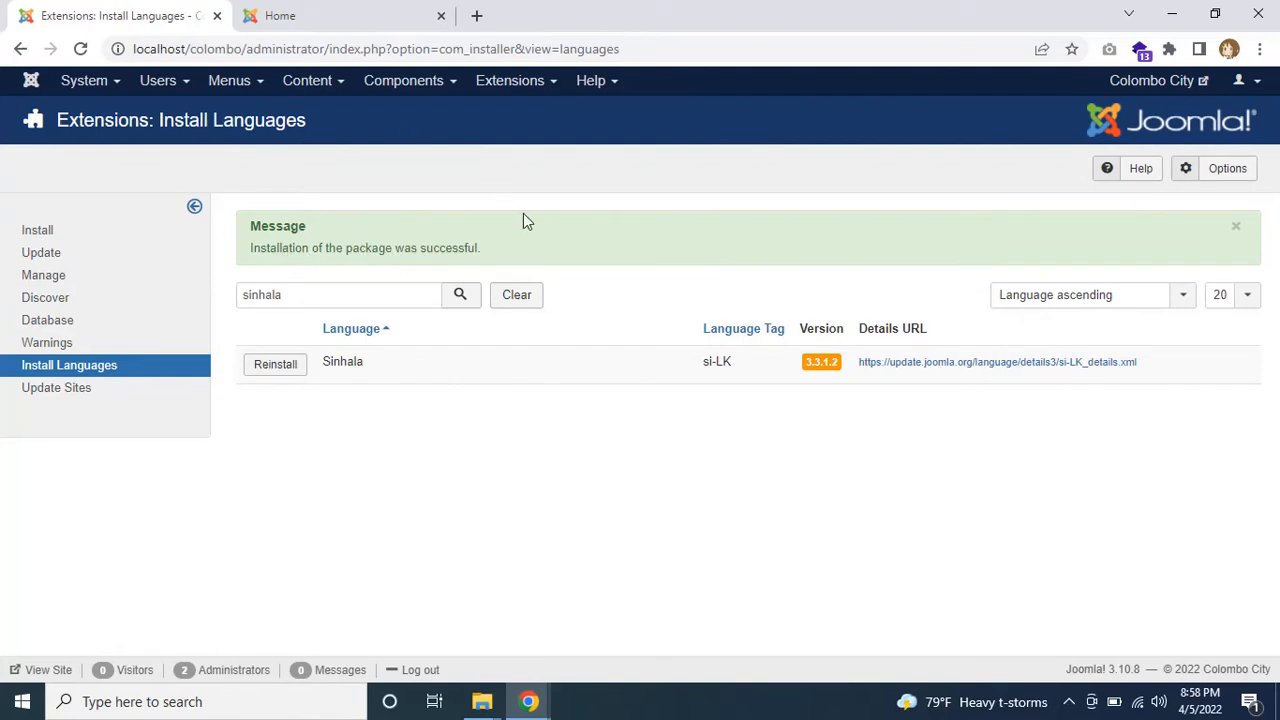
# Step: Check the list of installed site languages for the Sinhala (Sri Lanka) language
pyautogui.click(508, 92)
pyautogui.moveTo(540, 220)
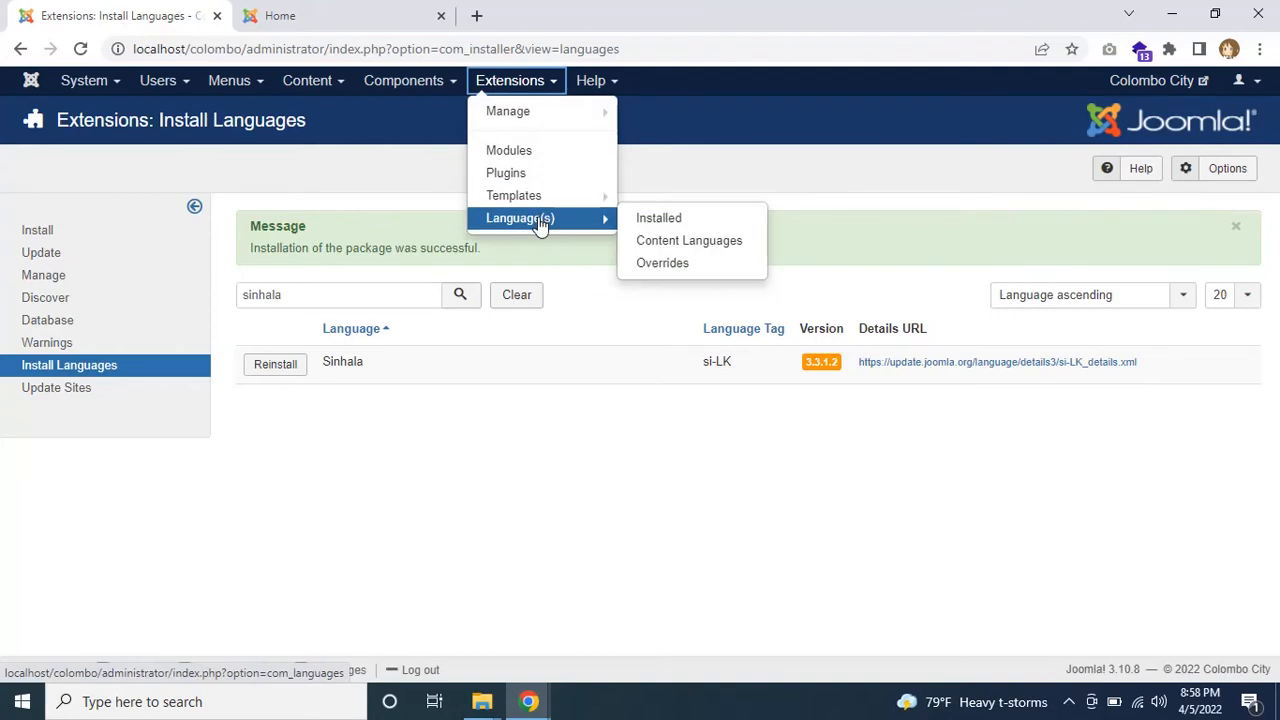
pyautogui.click(662, 230)
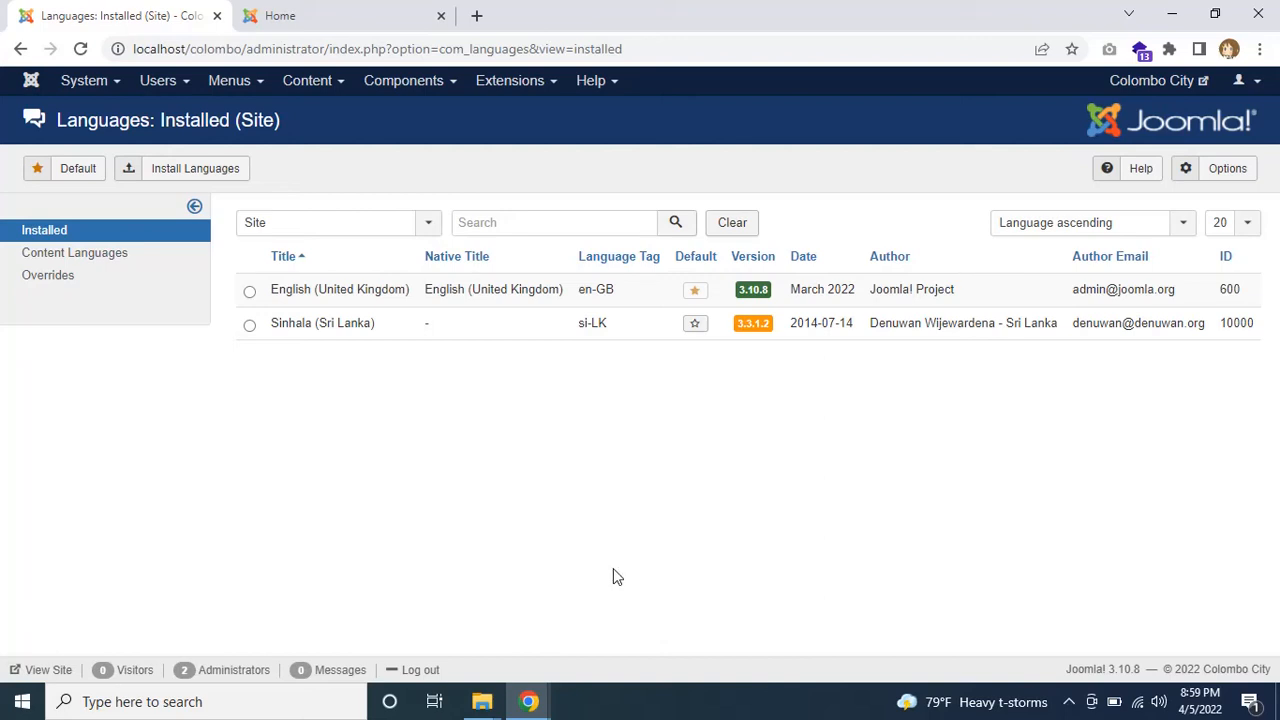
# Step: Publish the Sinhala (Sri Lanka) content language
pyautogui.click(510, 81)
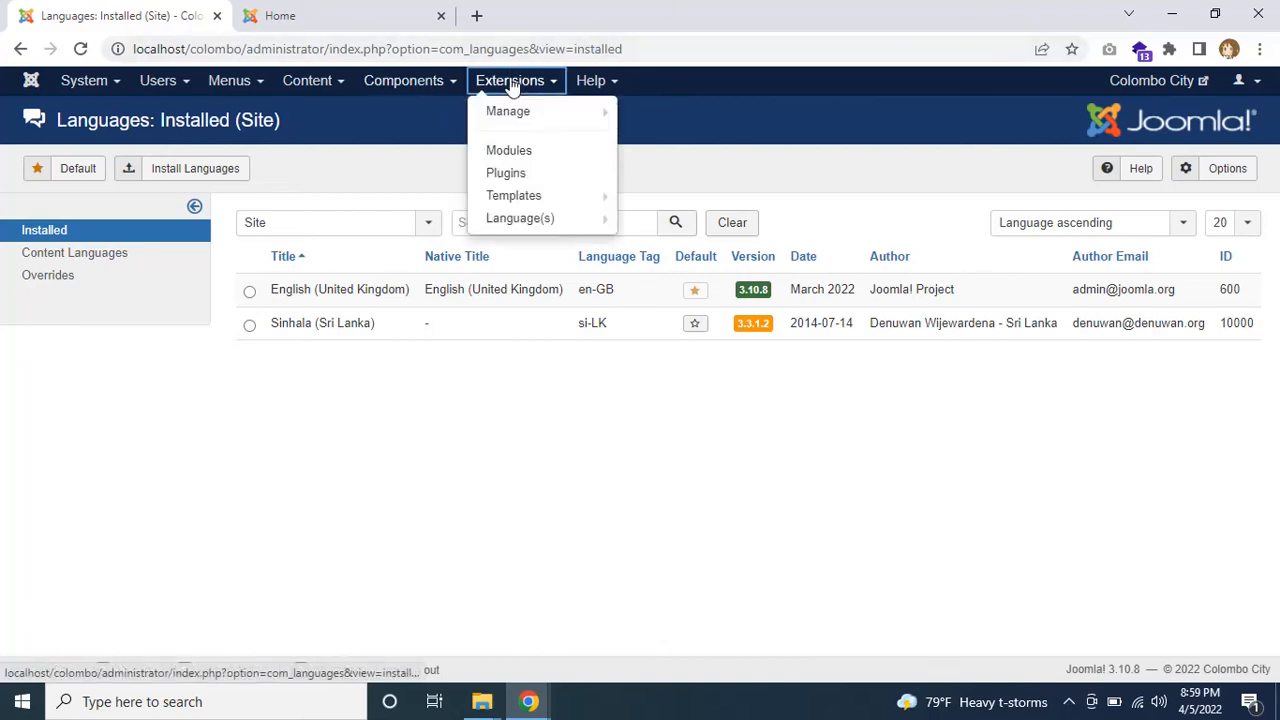
pyautogui.moveTo(505, 236)
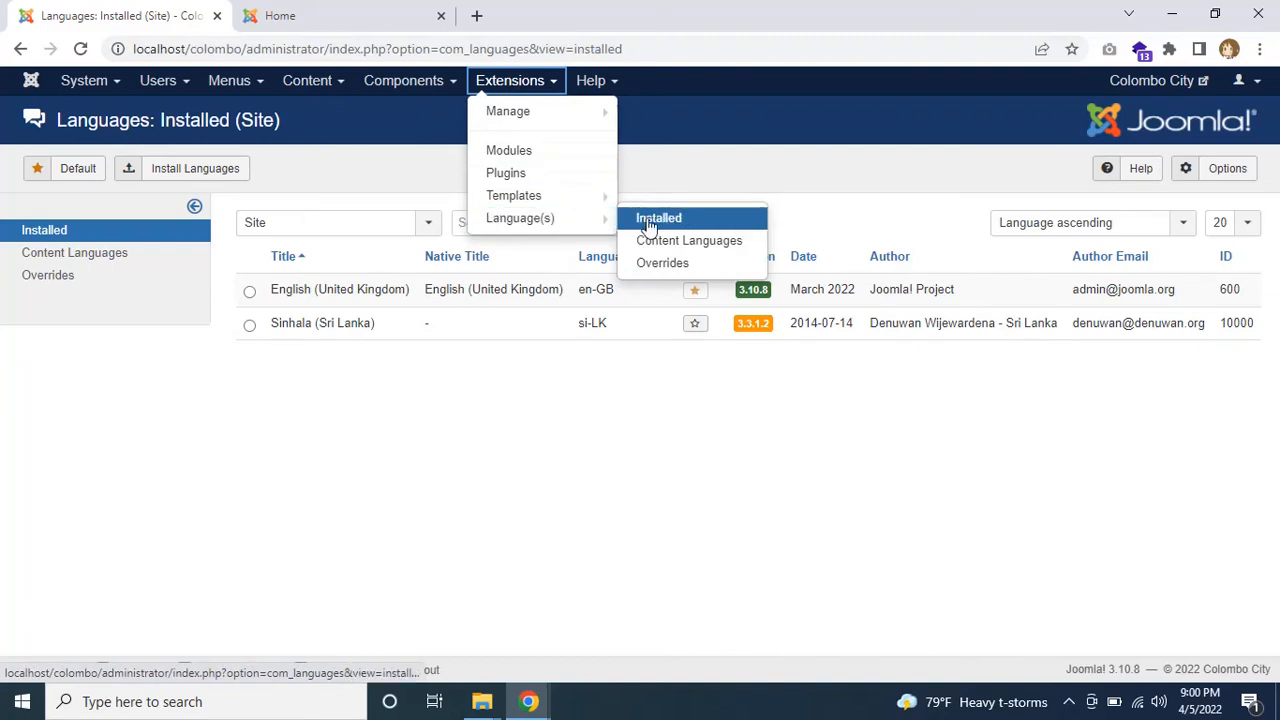
pyautogui.click(665, 245)
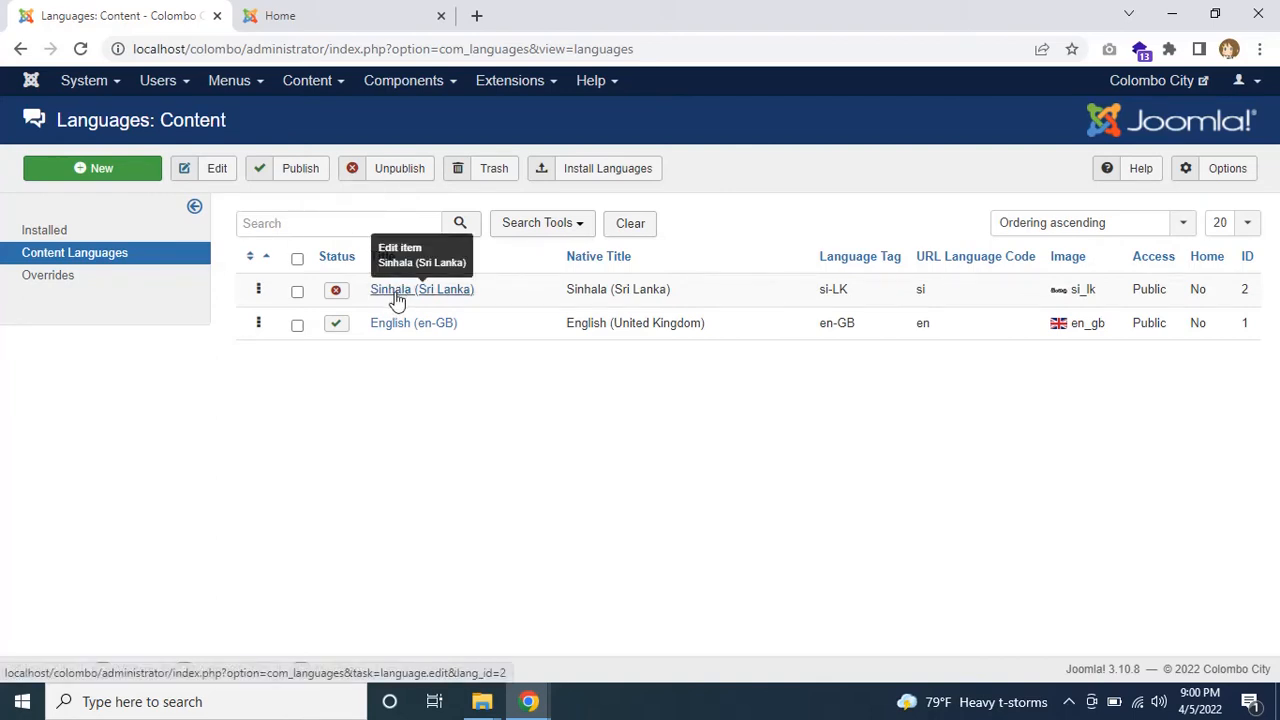
pyautogui.click(337, 294)
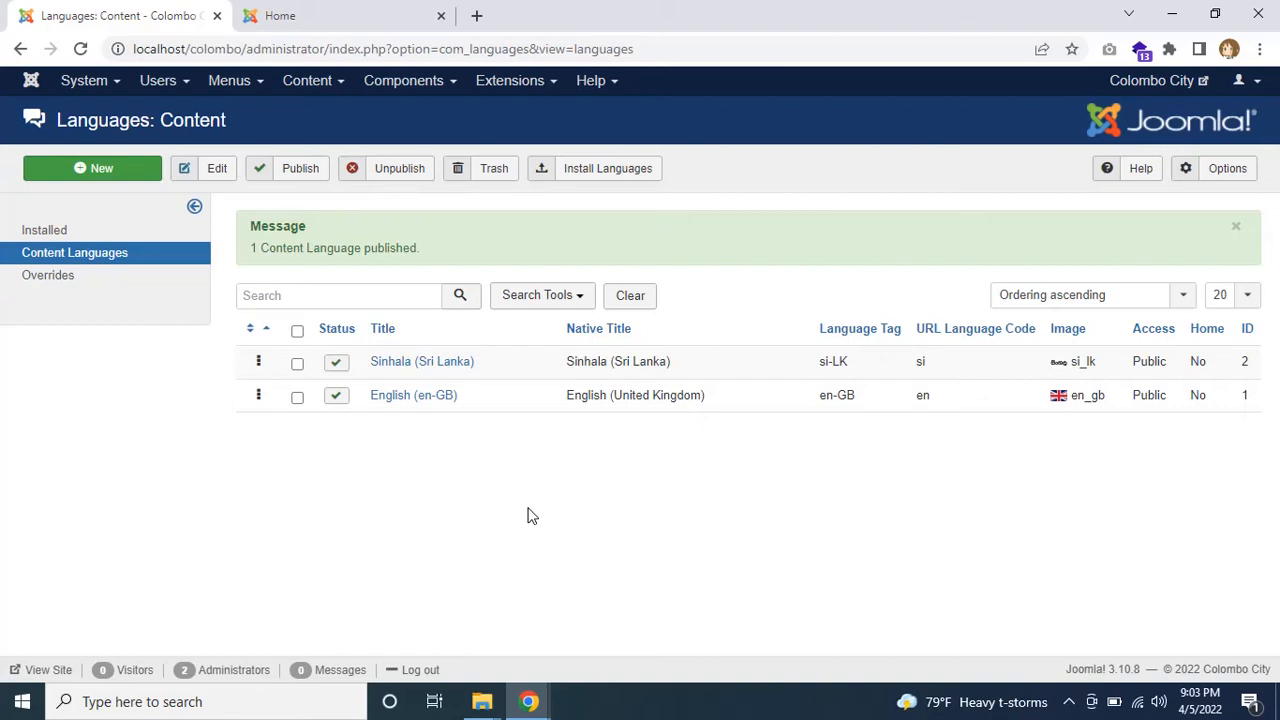
# Step: Filter the site's plugins by the search term "system - language"
pyautogui.click(513, 90)
pyautogui.click(506, 173)
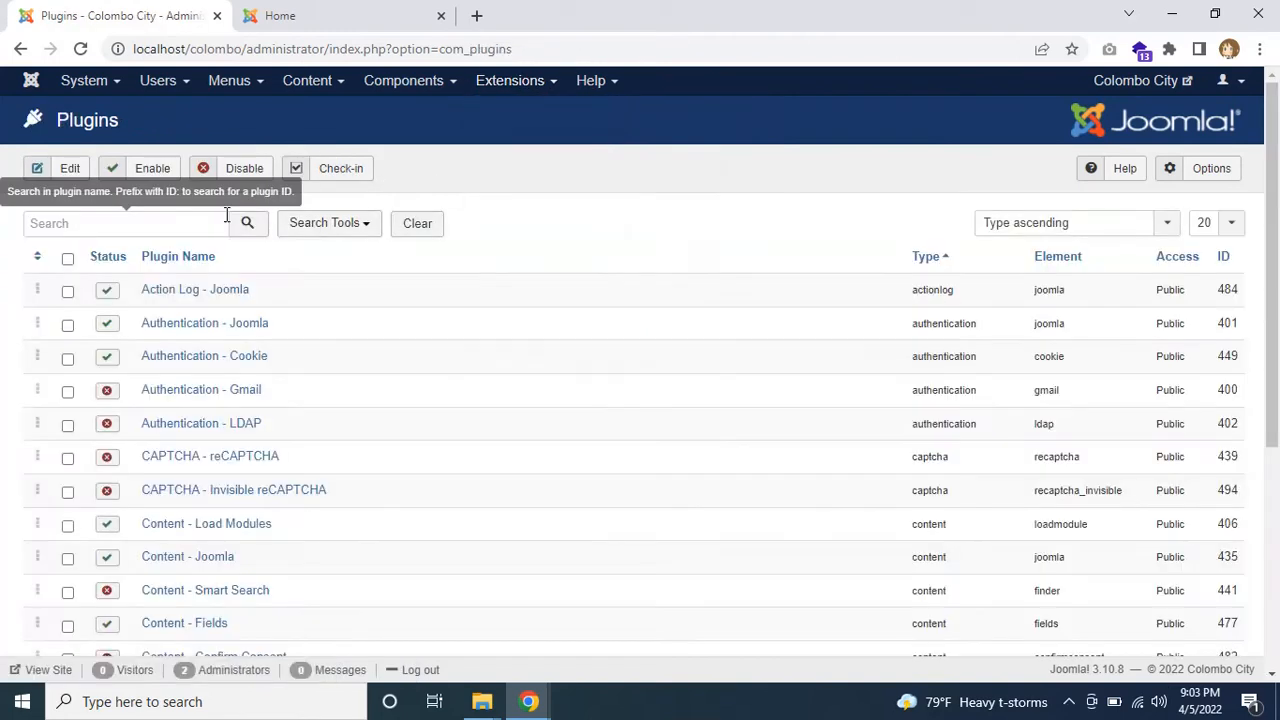
pyautogui.click(168, 223)
pyautogui.write('sys')
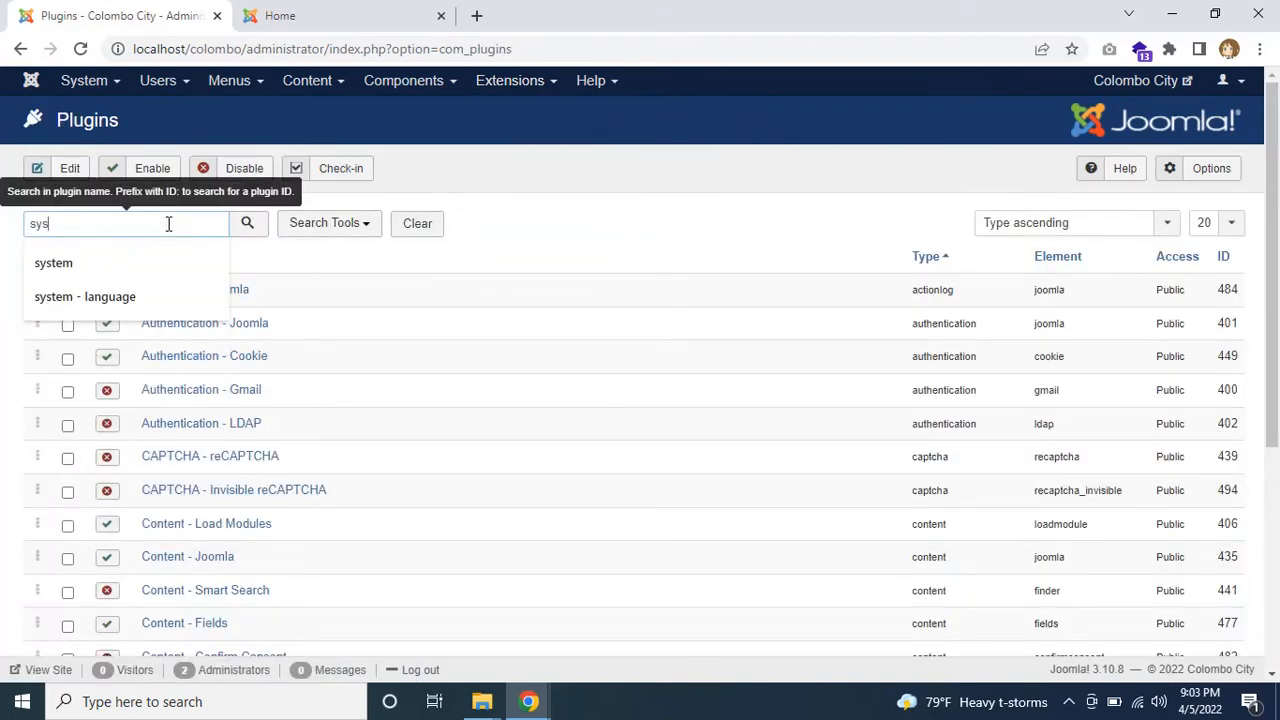
pyautogui.write('tem -')
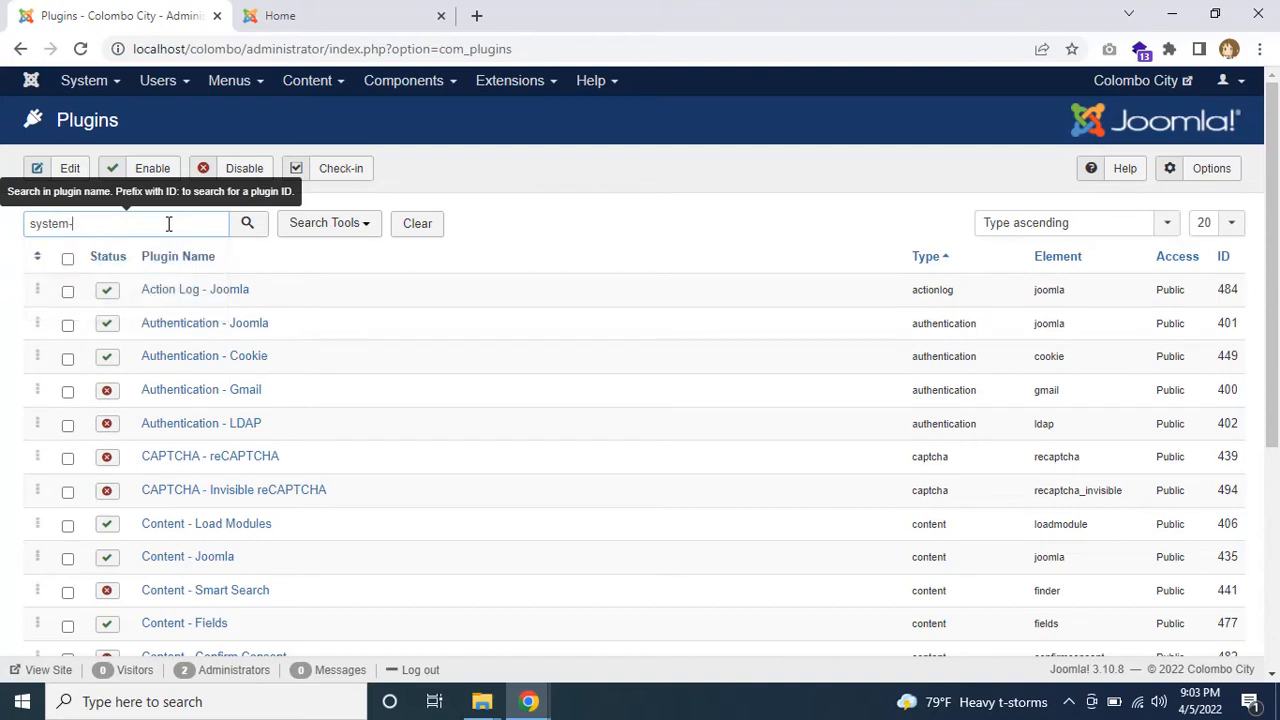
pyautogui.write(' language')
pyautogui.click(247, 223)
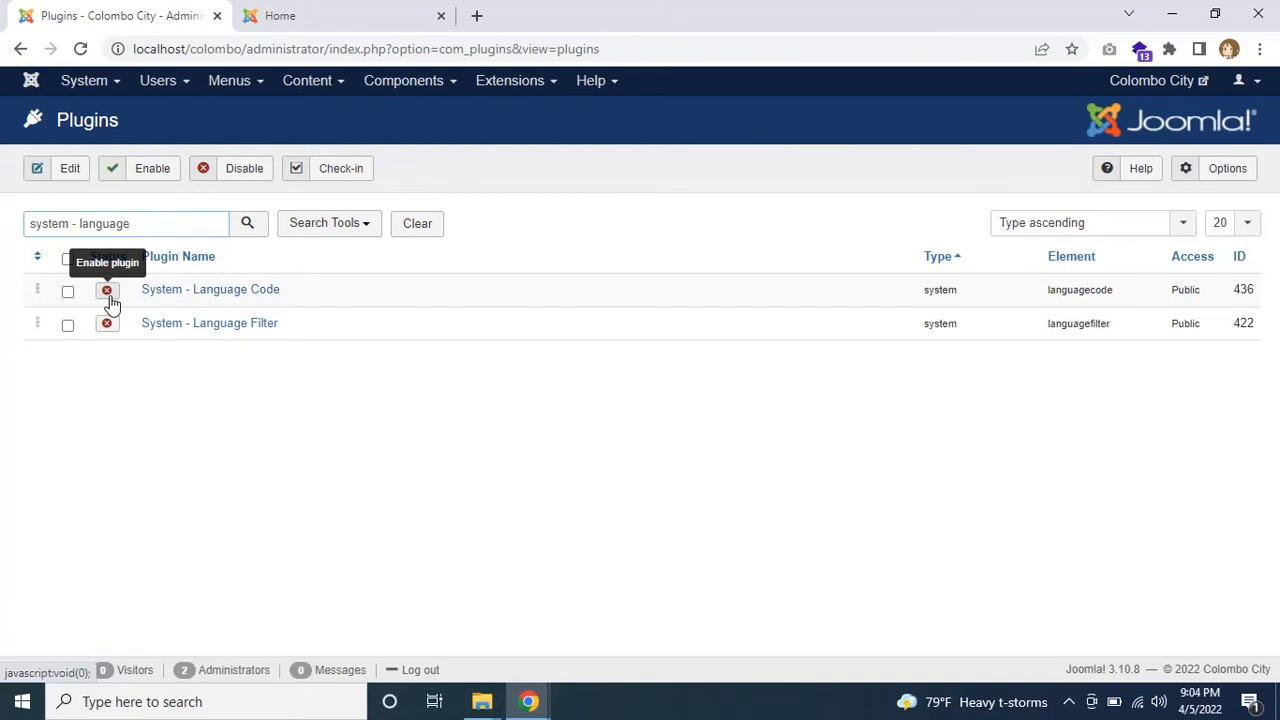
# Step: Enable the System - Language Code and System - Language Filter plugins
pyautogui.write('00')
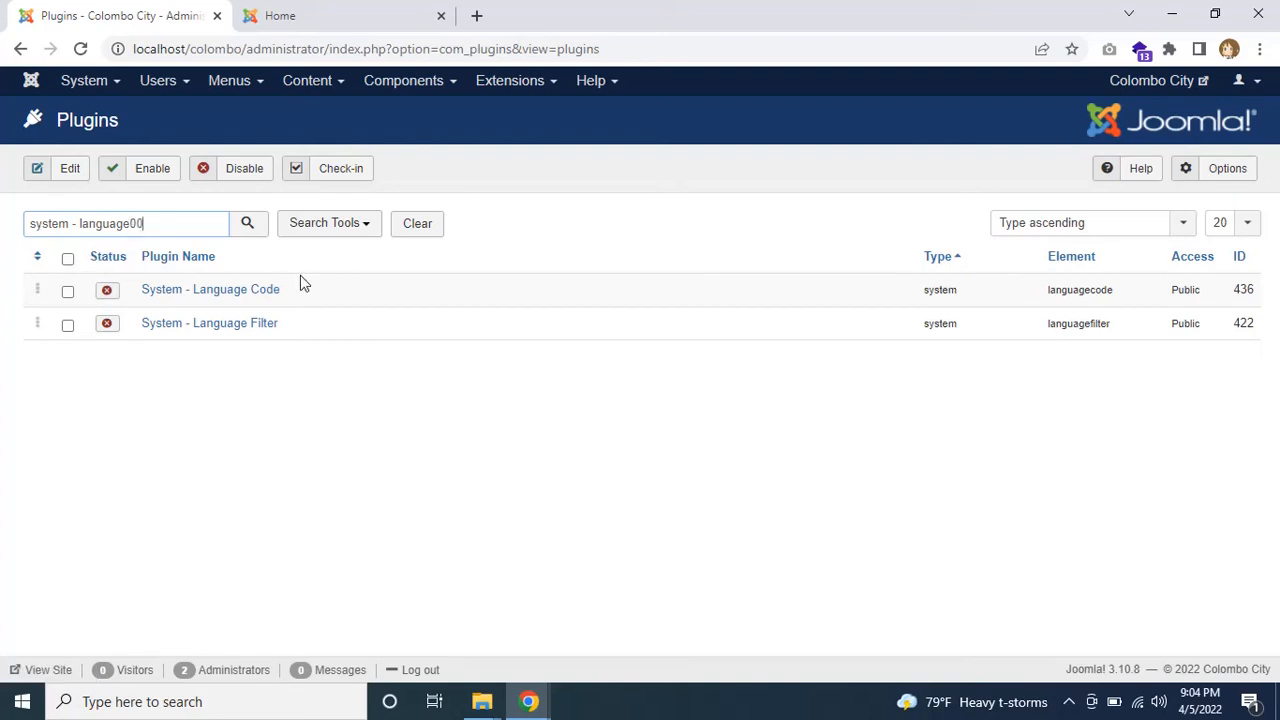
pyautogui.click(105, 296)
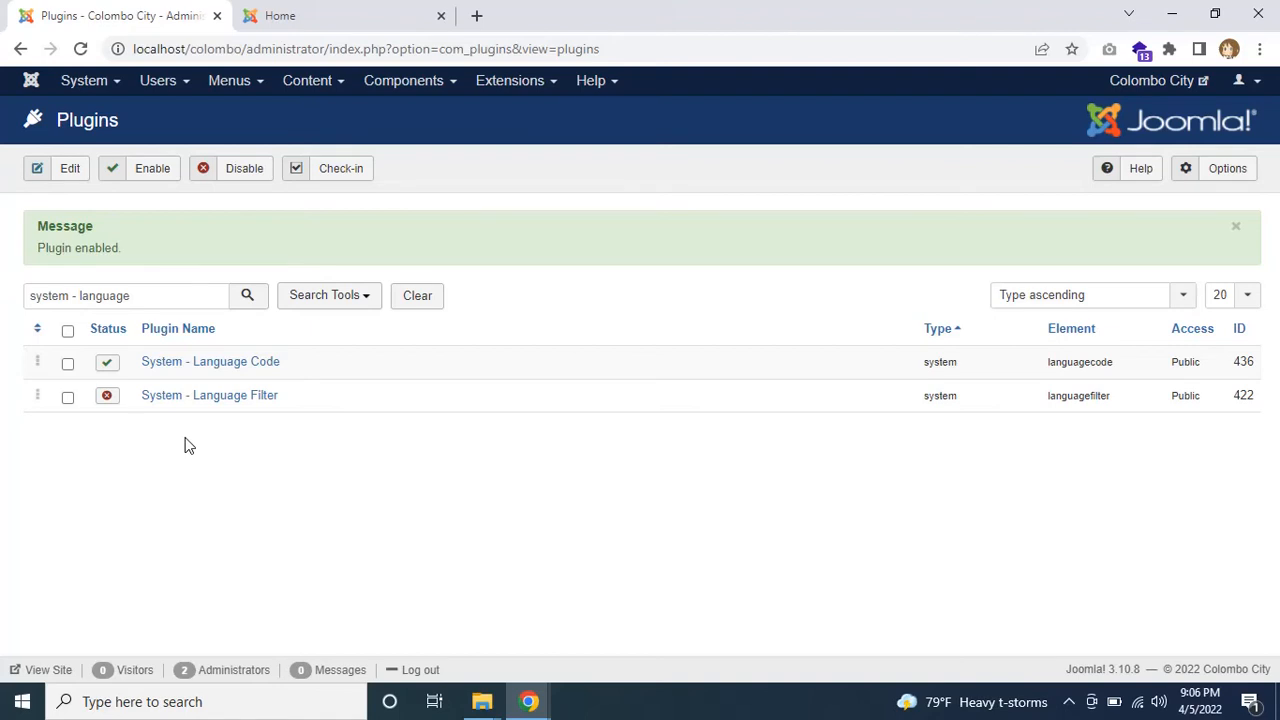
pyautogui.click(106, 398)
# Step: Set Remove URL Language Code to Yes in the System - Language Filter plugin, then save and close it
pyautogui.click(209, 396)
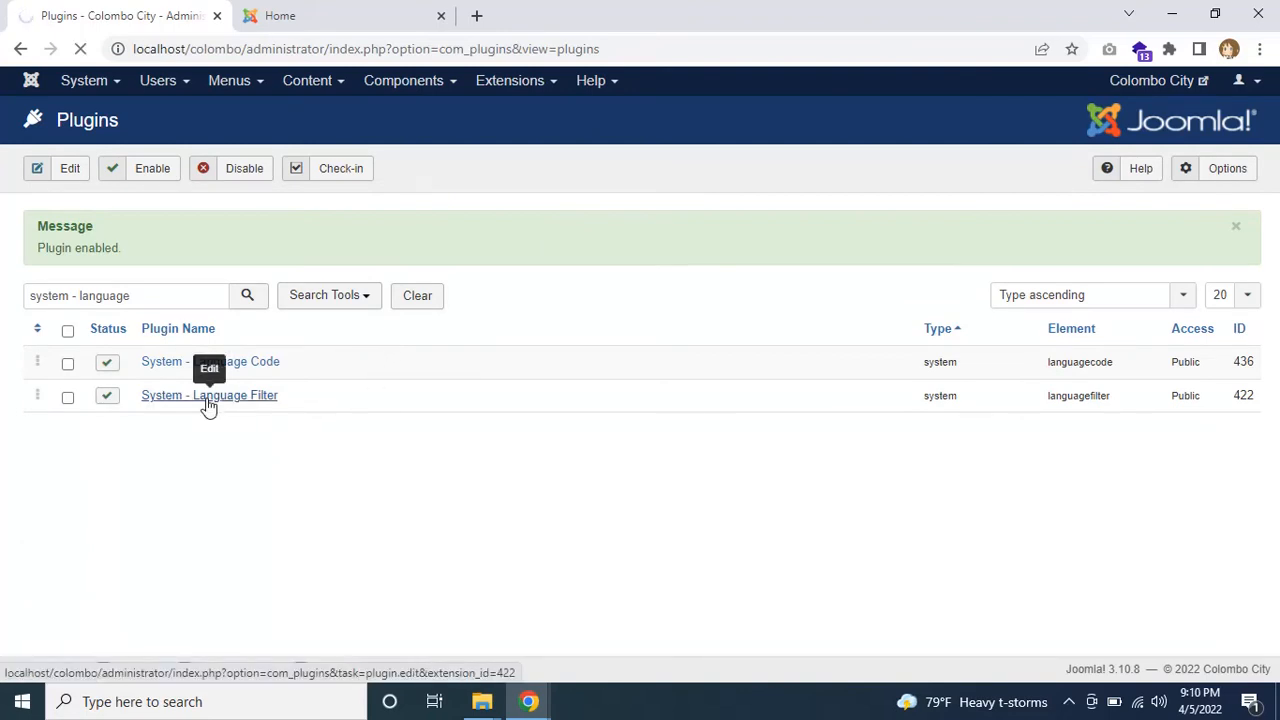
pyautogui.scroll(-1, 591, 326)
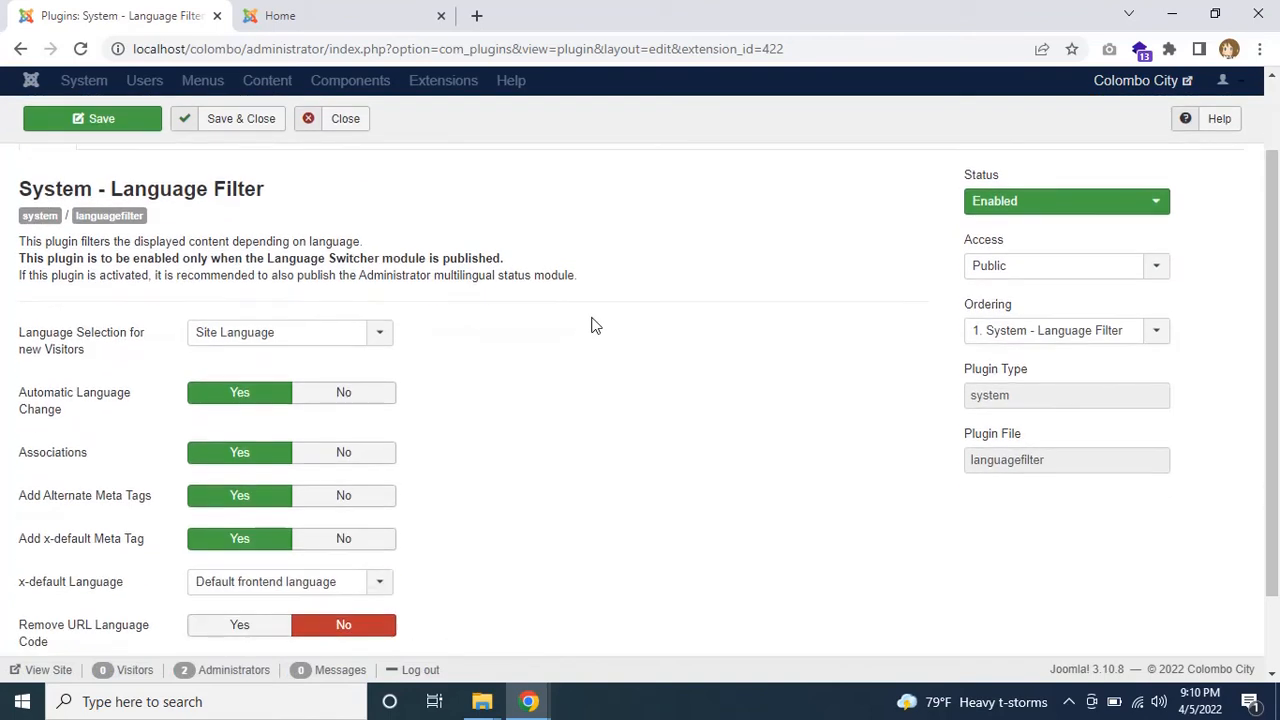
pyautogui.scroll(-1, 591, 326)
pyautogui.moveTo(80, 368)
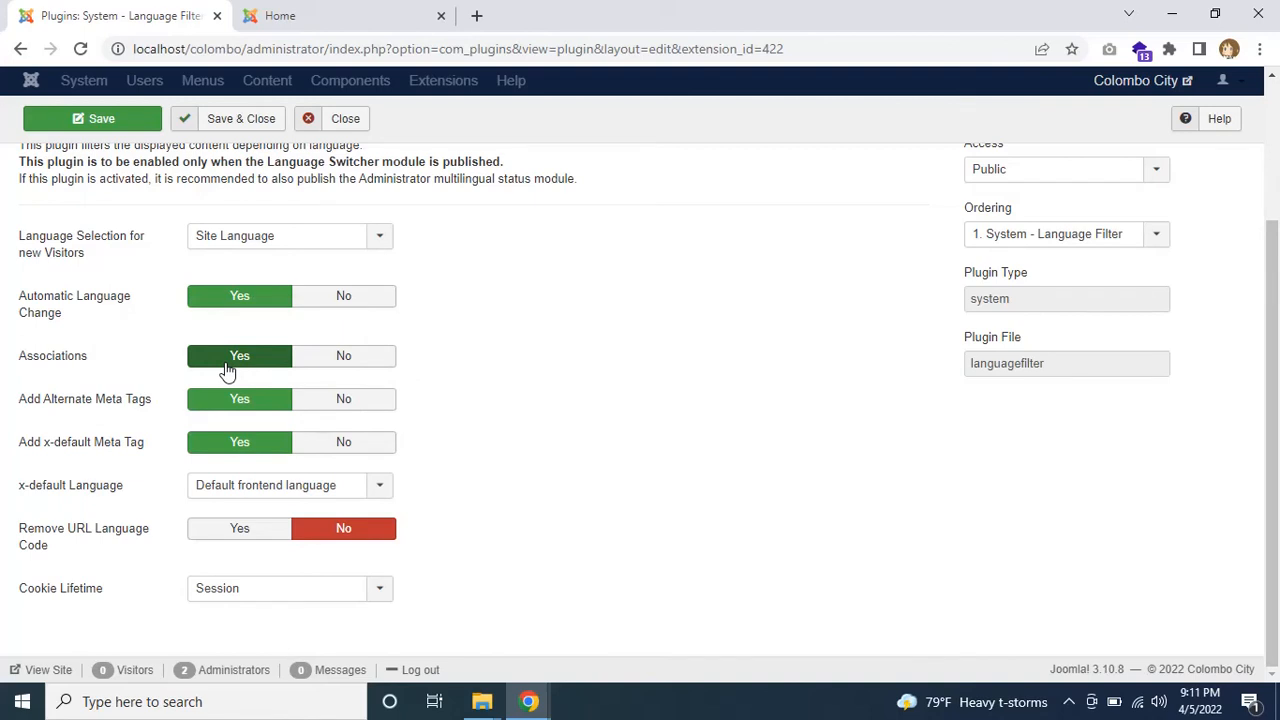
pyautogui.click(245, 530)
pyautogui.scroll(2, 645, 497)
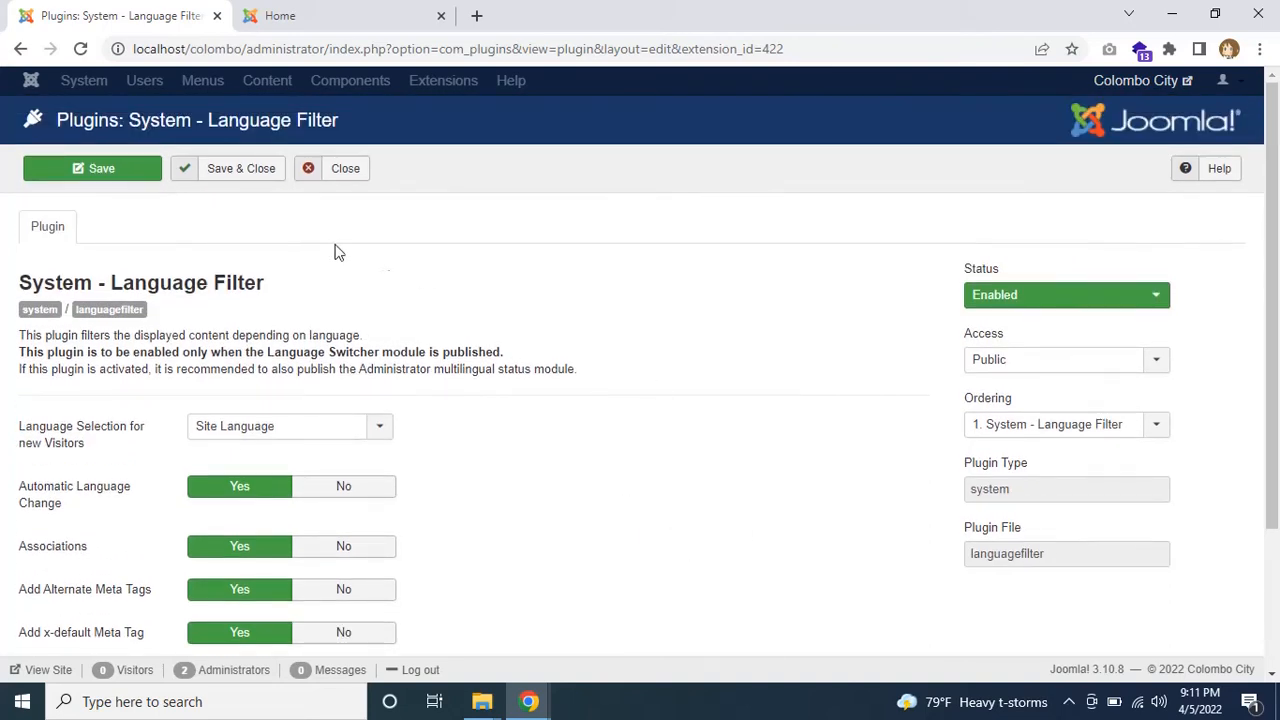
pyautogui.click(243, 168)
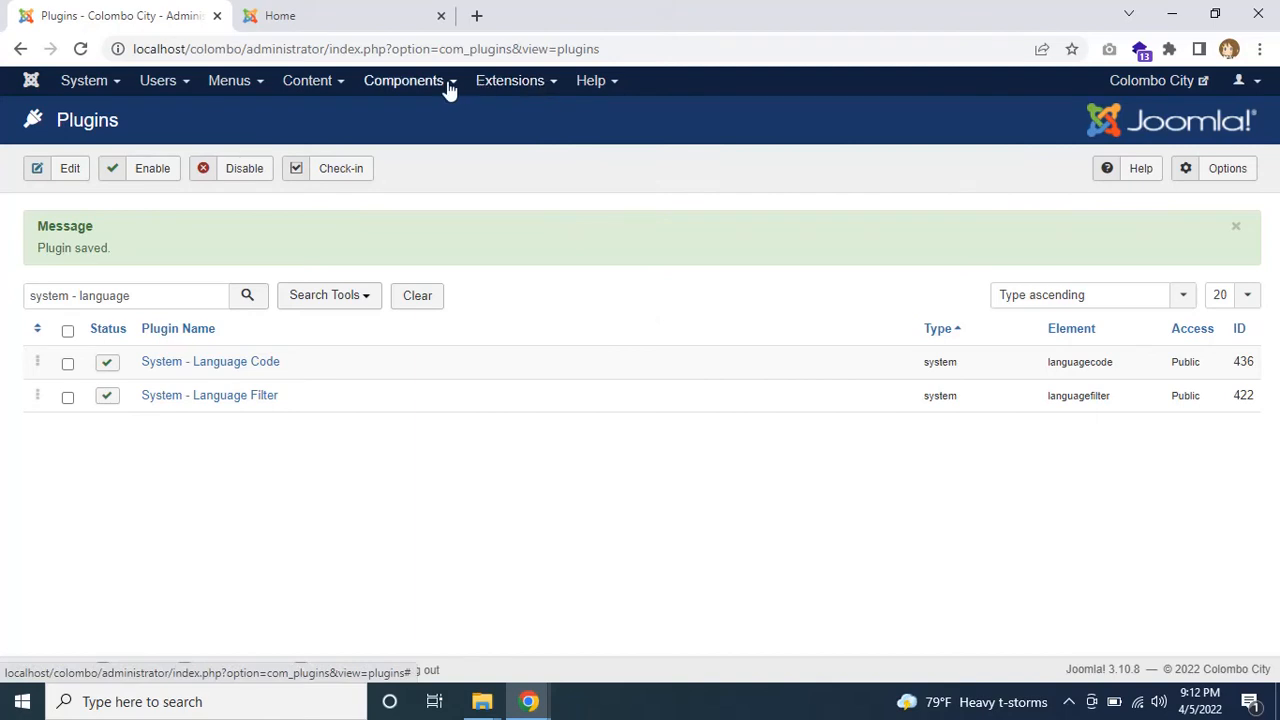
# Step: Start a new article category and title it "Sinhala"
pyautogui.click(320, 88)
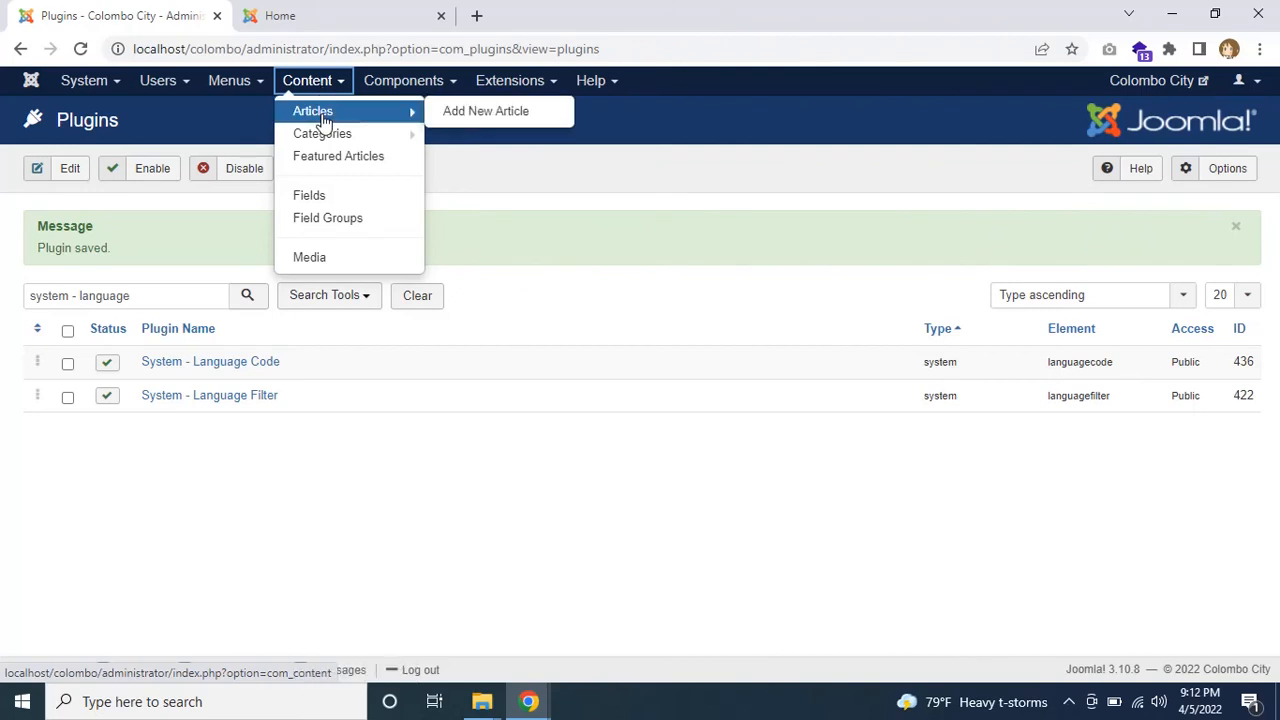
pyautogui.click(324, 113)
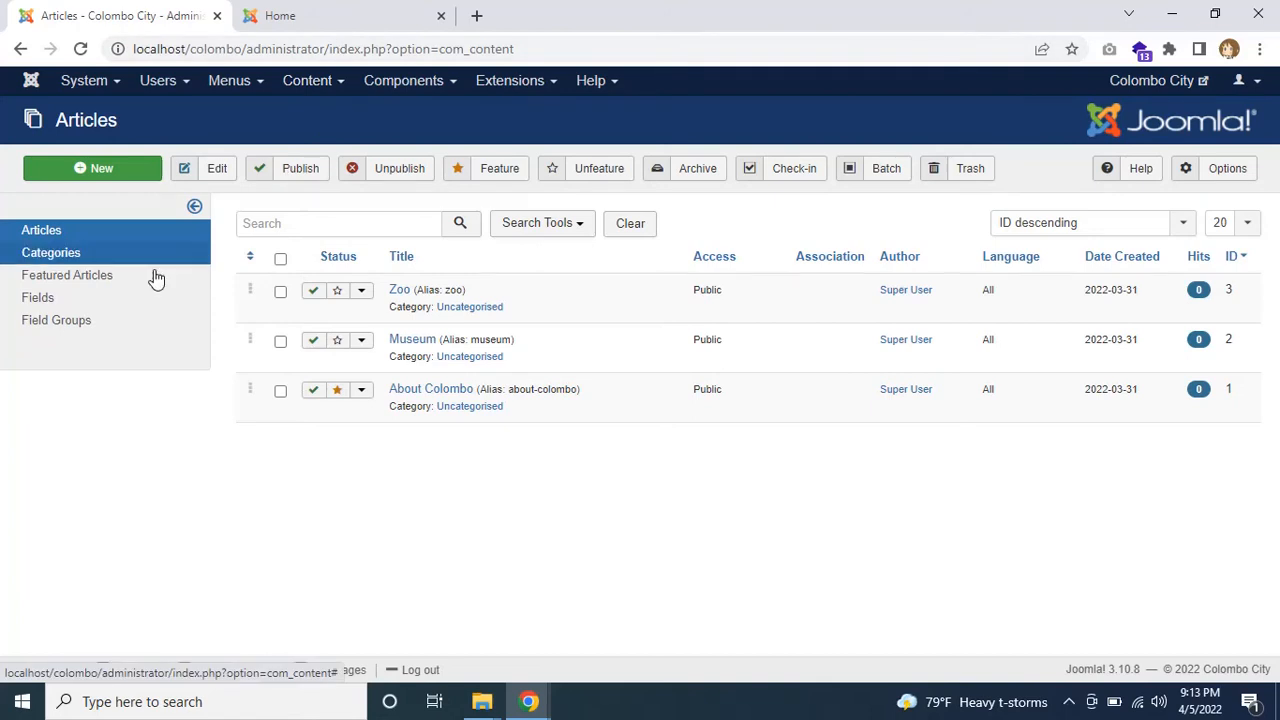
pyautogui.click(50, 260)
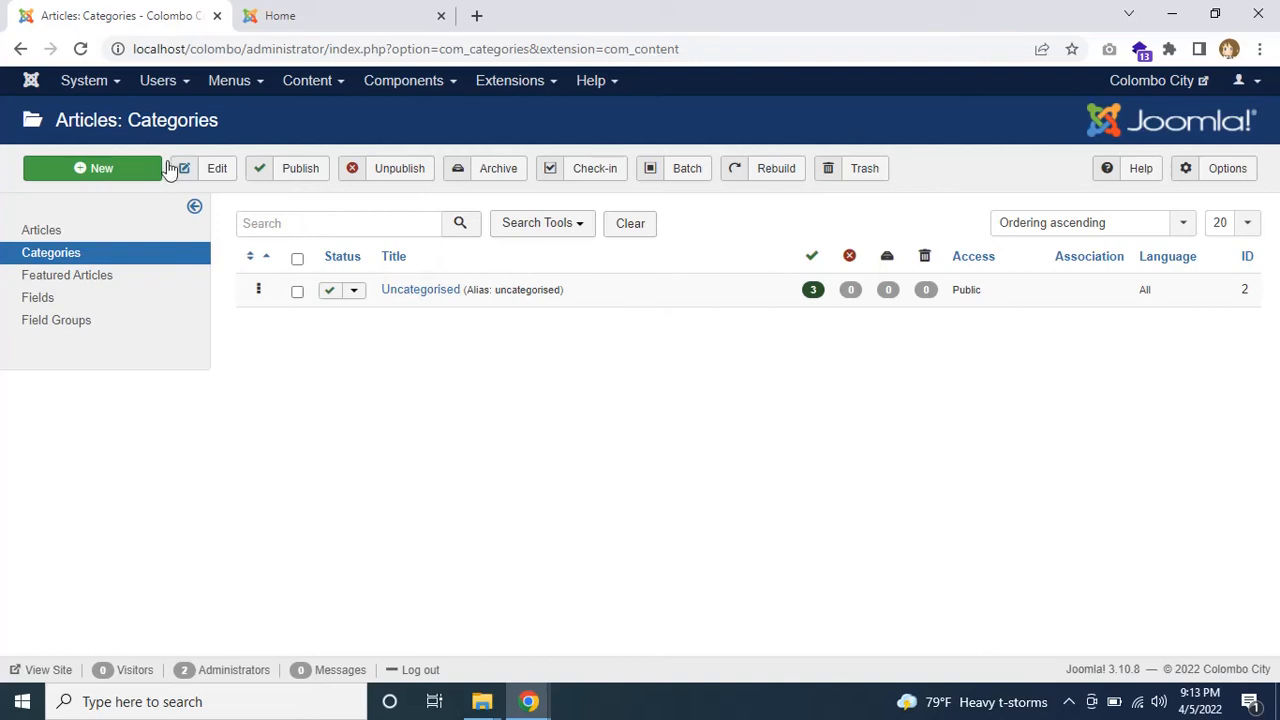
pyautogui.click(97, 172)
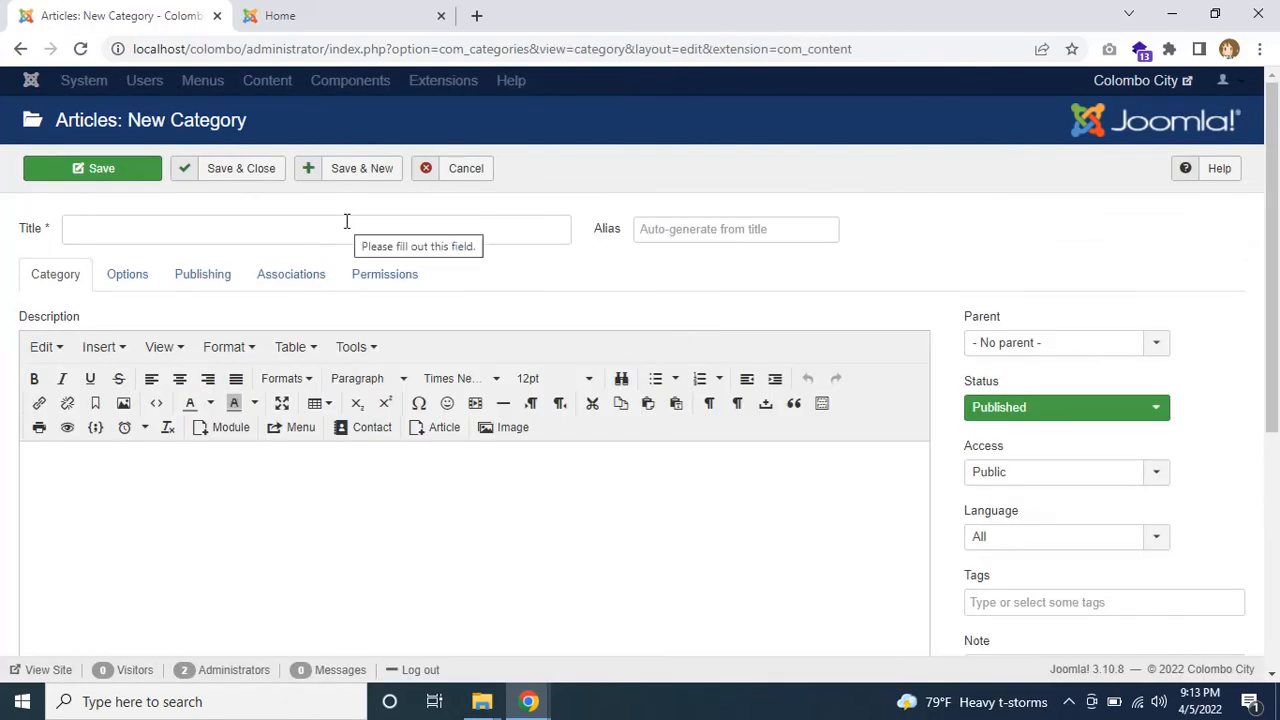
pyautogui.click(346, 221)
pyautogui.write('Sinhala')
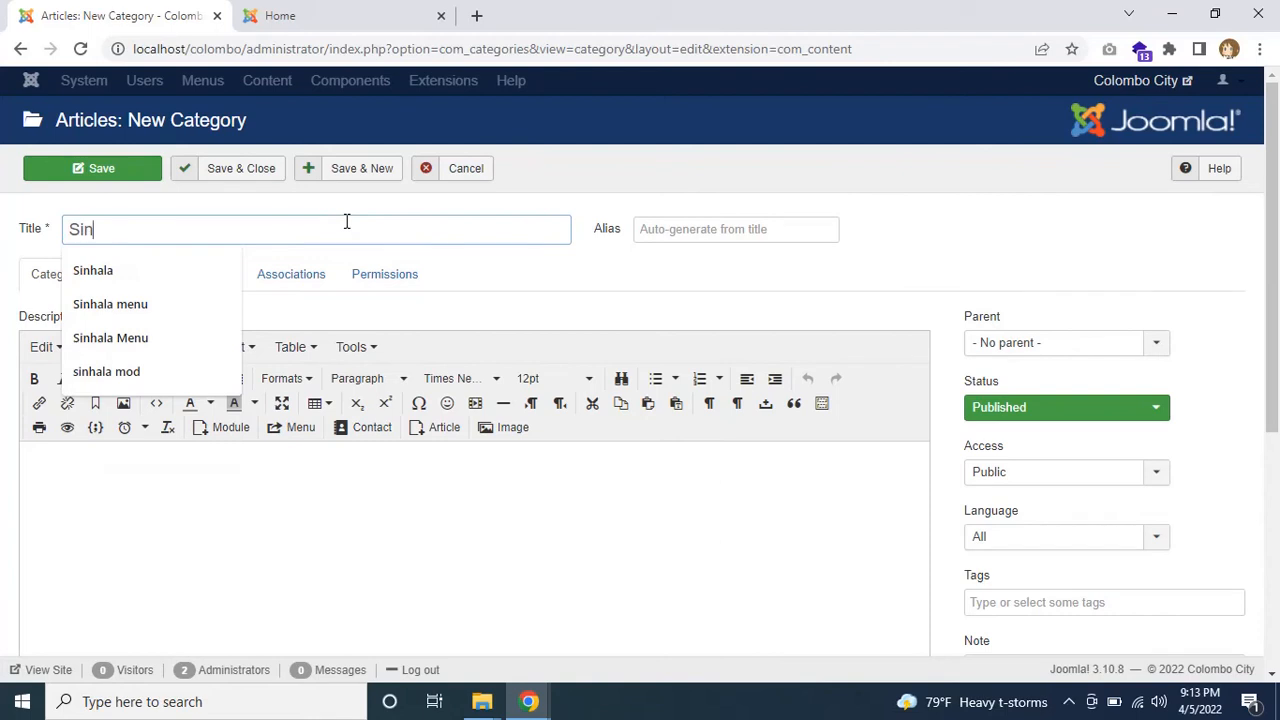
# Step: Set the new category's language to Sinhala (Sri Lanka)
pyautogui.scroll(-2, 1256, 313)
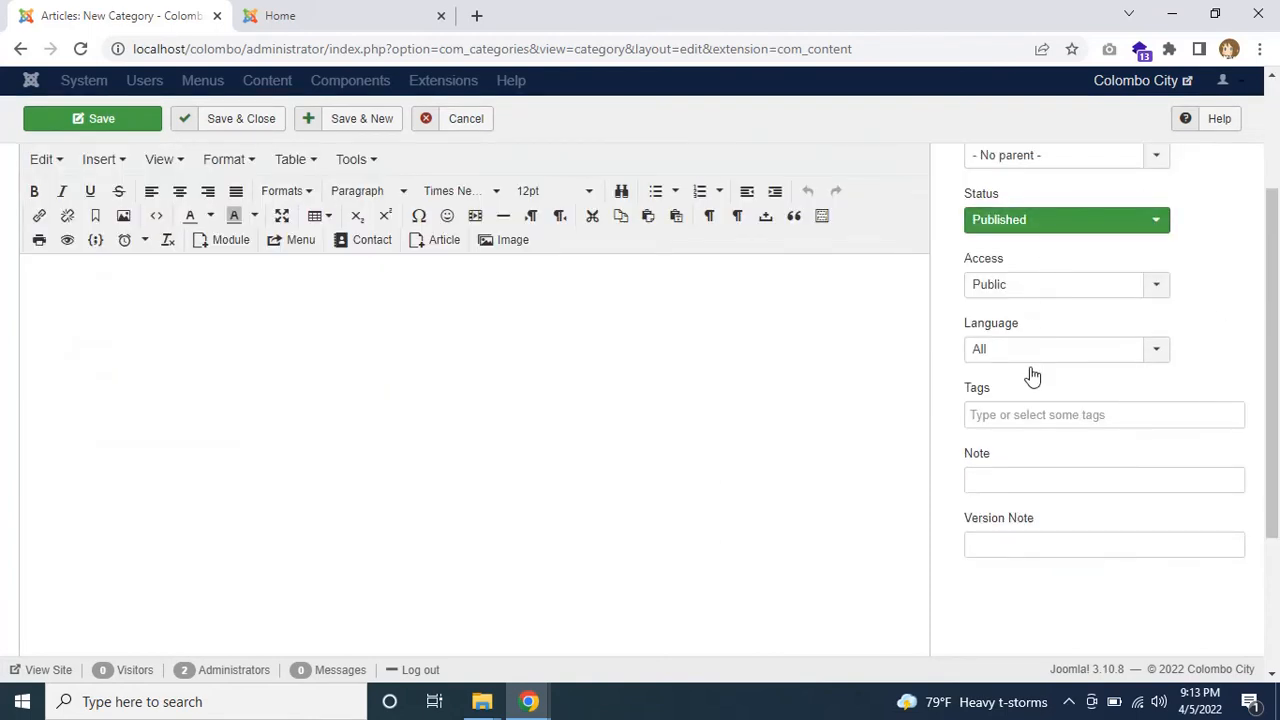
pyautogui.click(1062, 358)
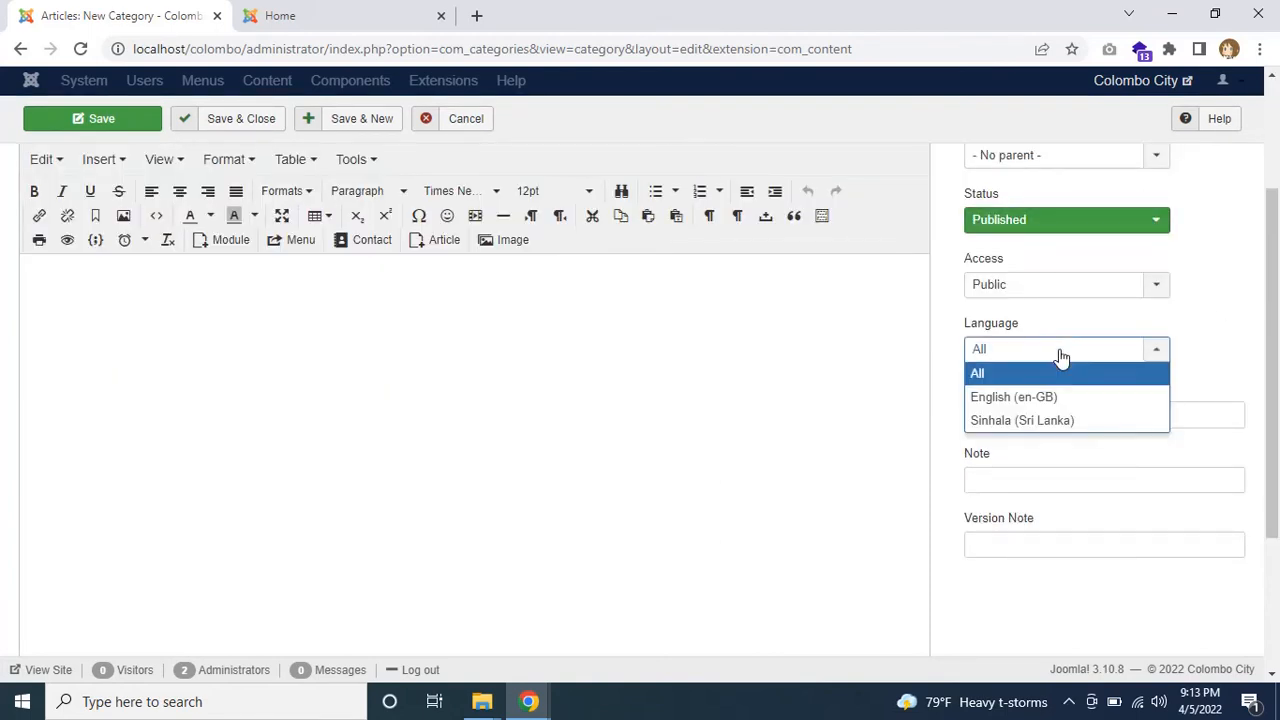
pyautogui.click(1017, 420)
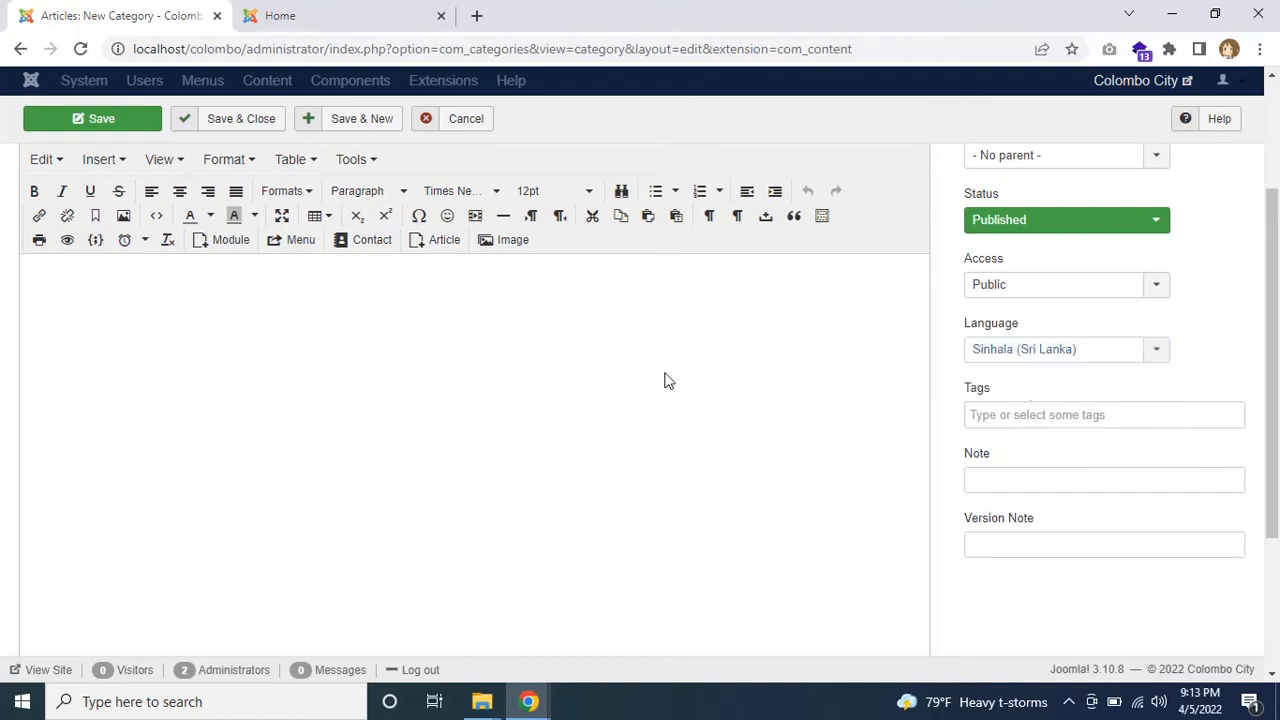
# Step: Save and close the Sinhala category, and start a new article category titled "English"
pyautogui.scroll(2, 573, 373)
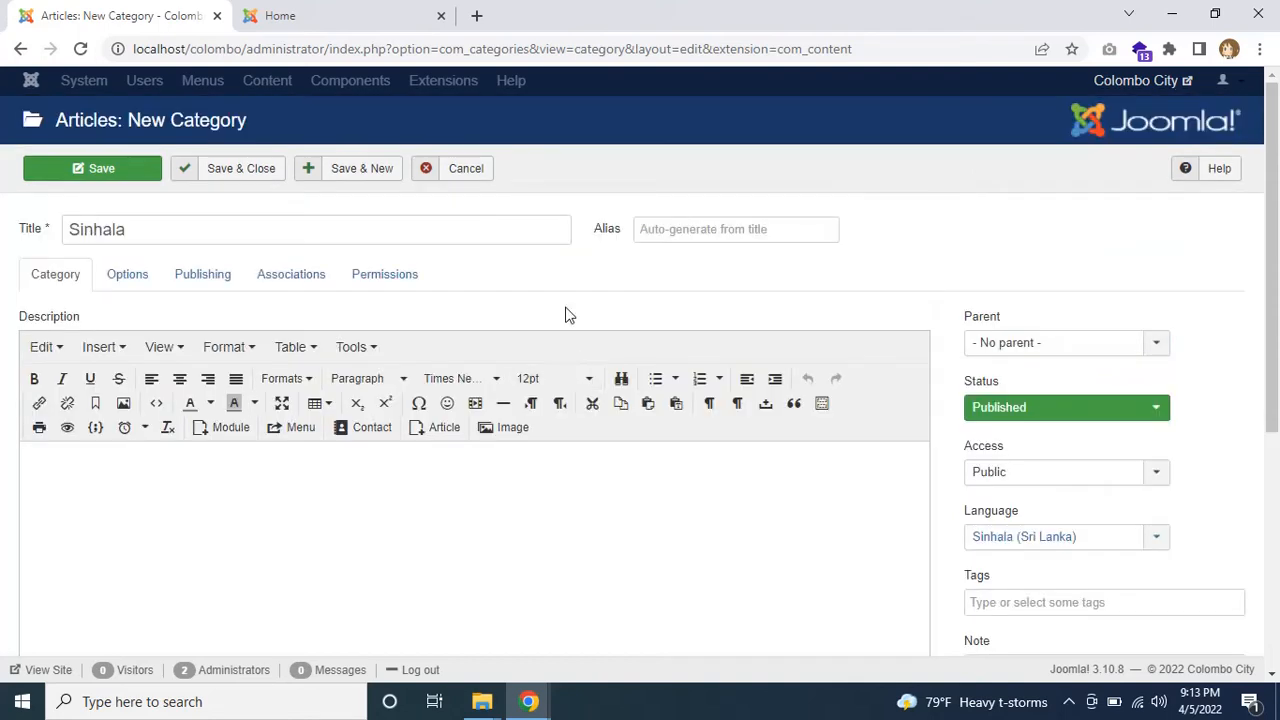
pyautogui.click(232, 178)
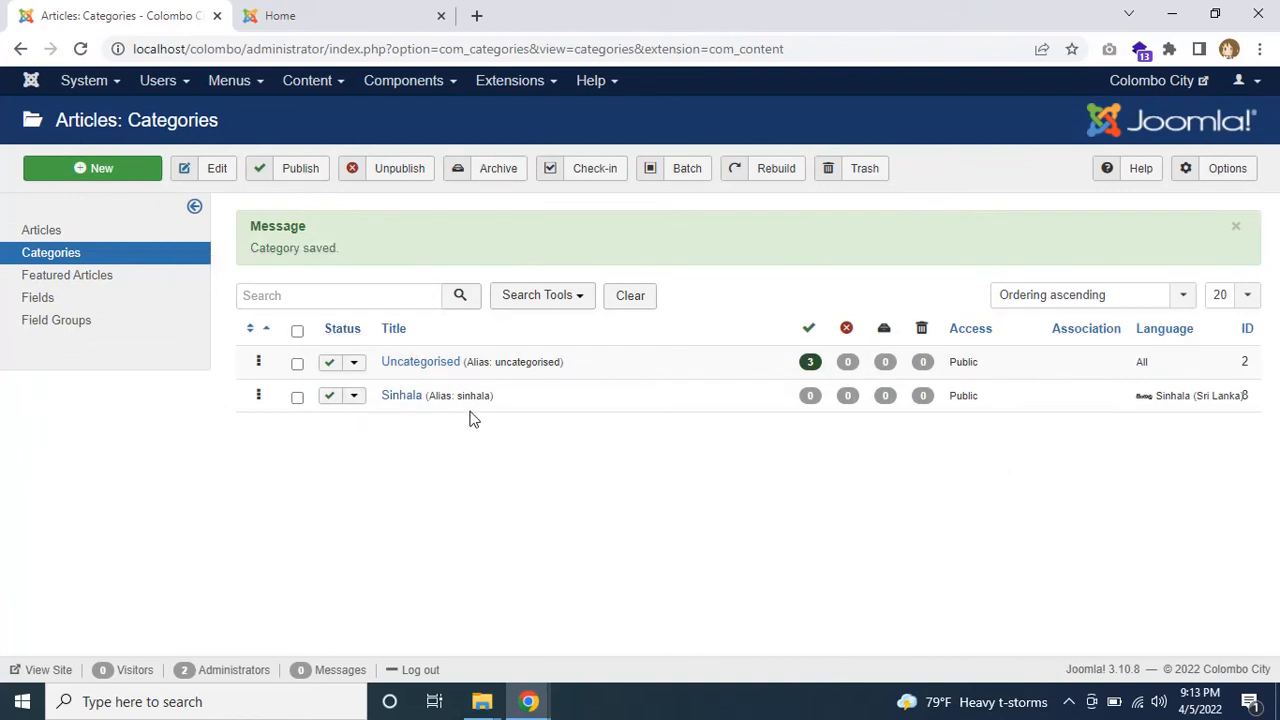
pyautogui.click(101, 170)
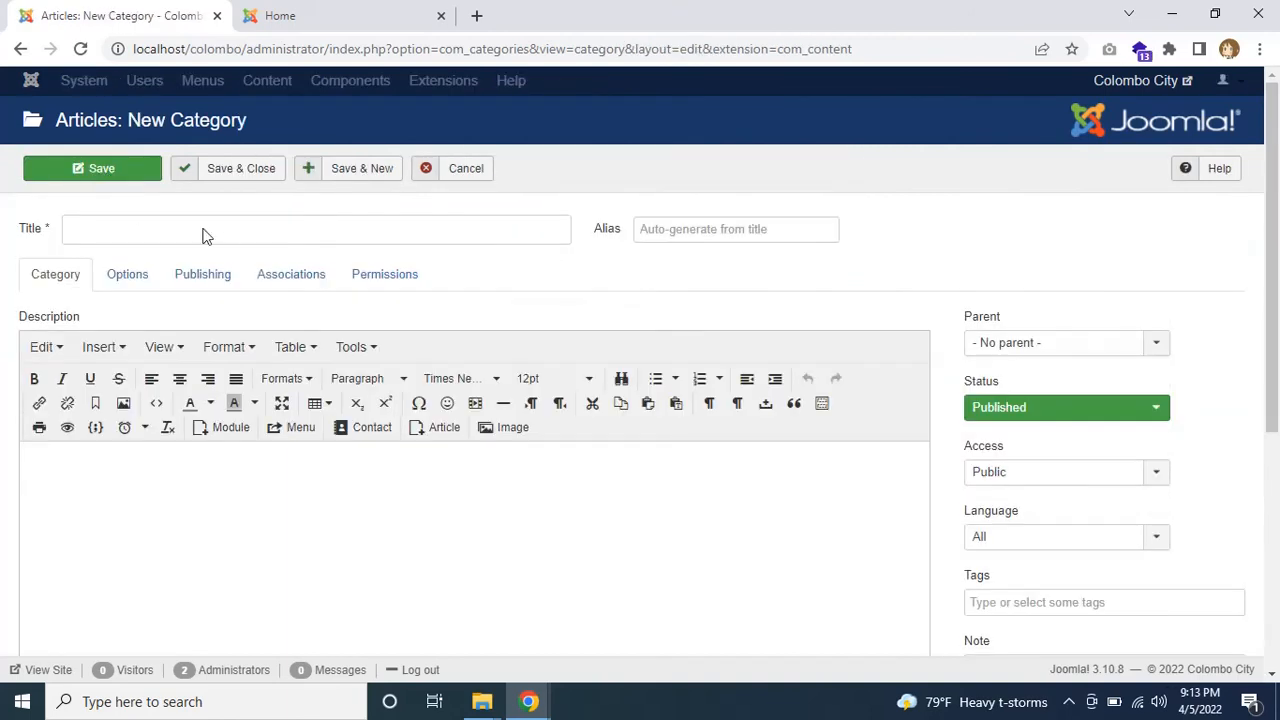
pyautogui.click(230, 235)
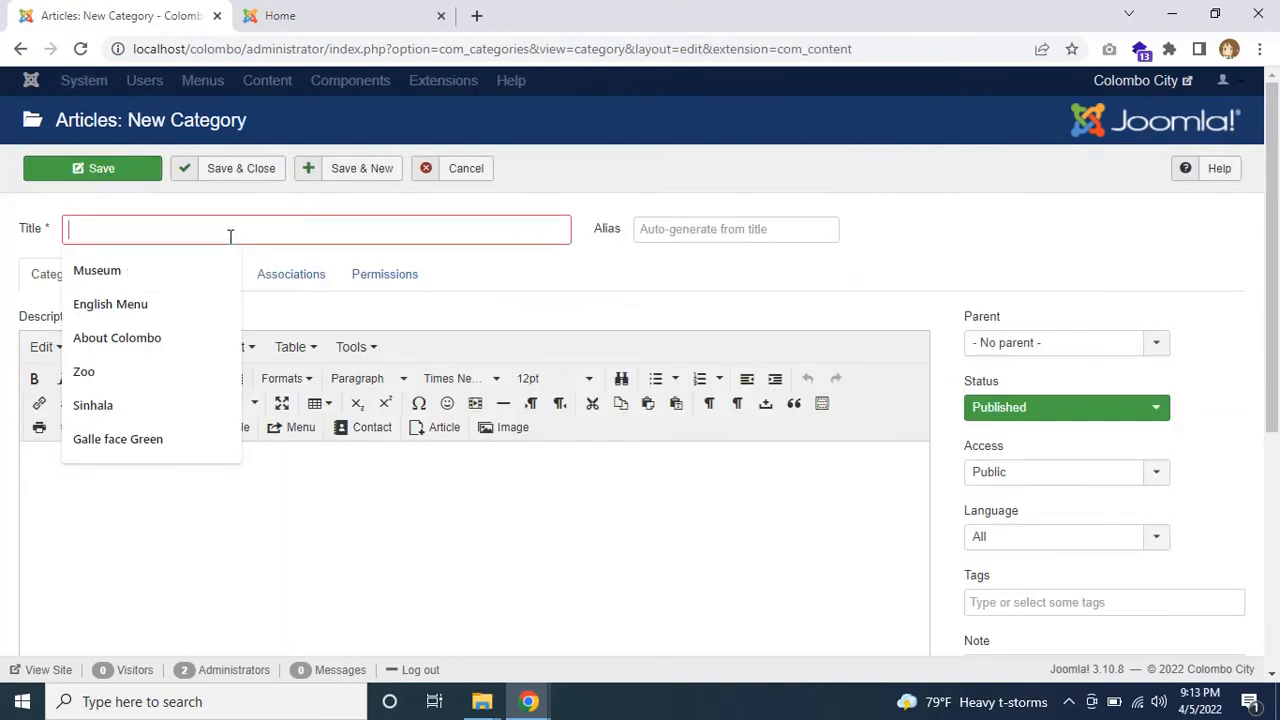
pyautogui.write('English')
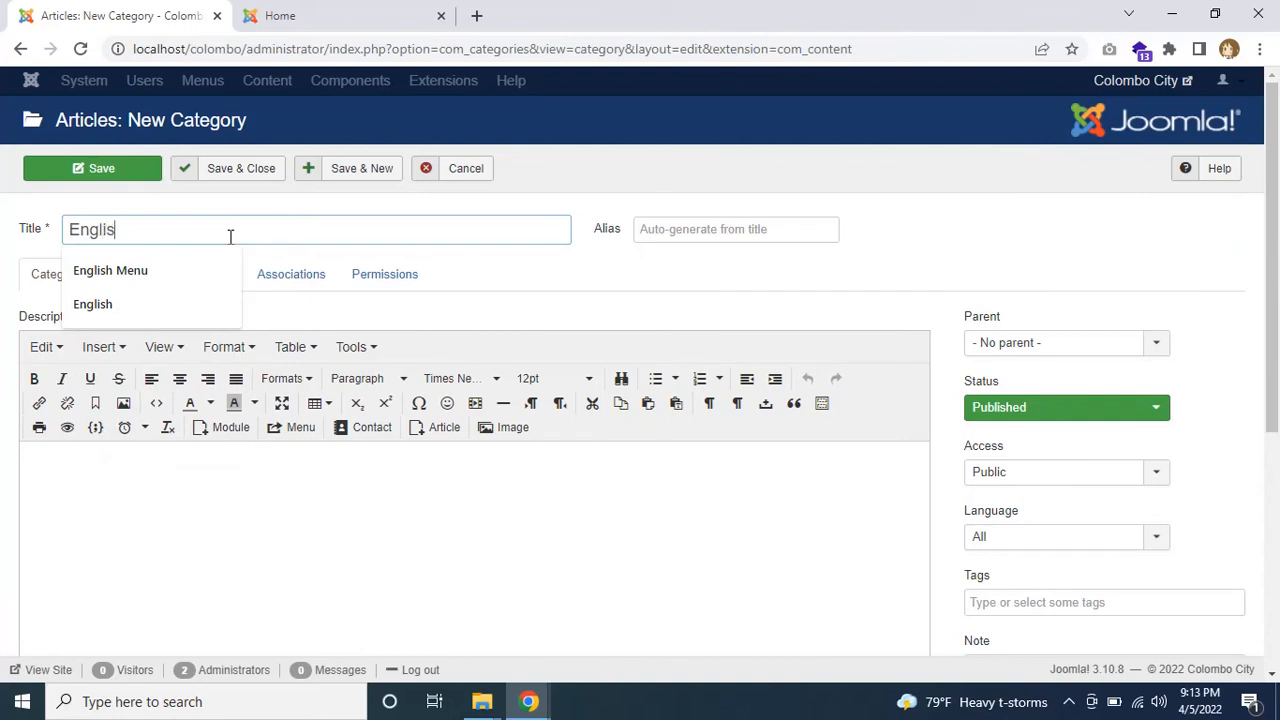
pyautogui.click(546, 569)
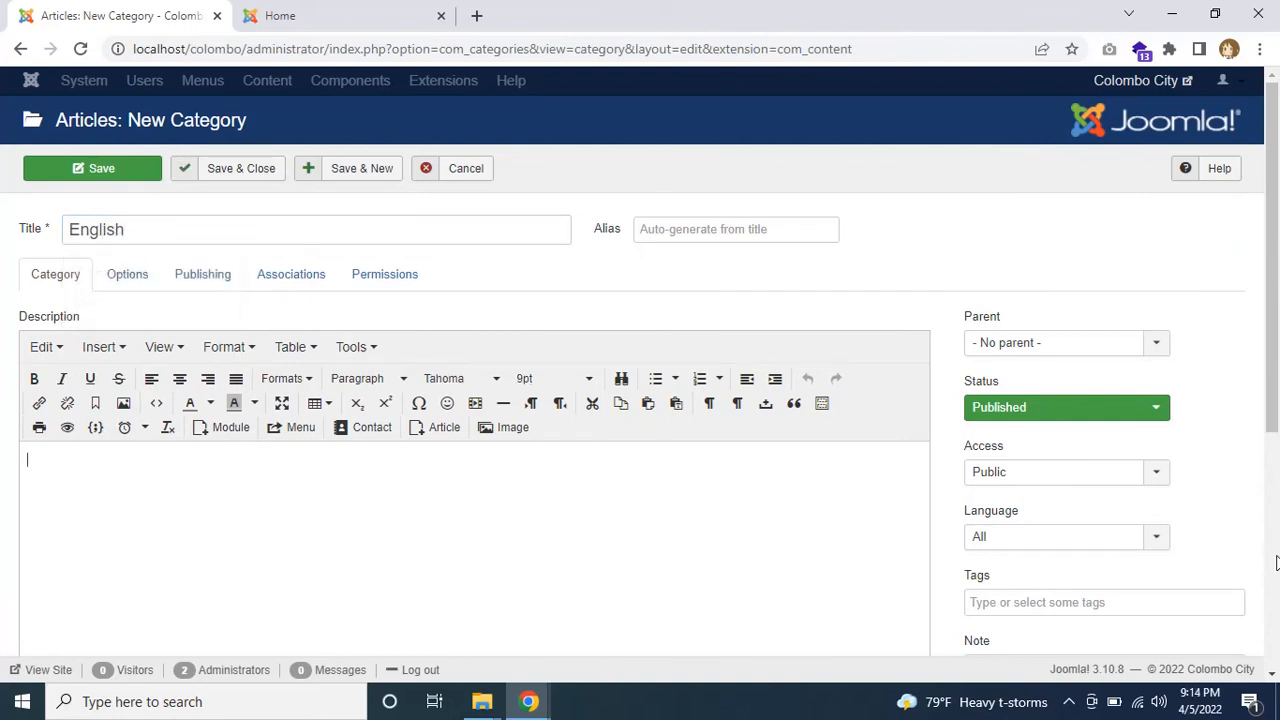
# Step: Set the new category's language to English (en-GB), and save and close it
pyautogui.scroll(-2, 1214, 526)
pyautogui.click(1057, 348)
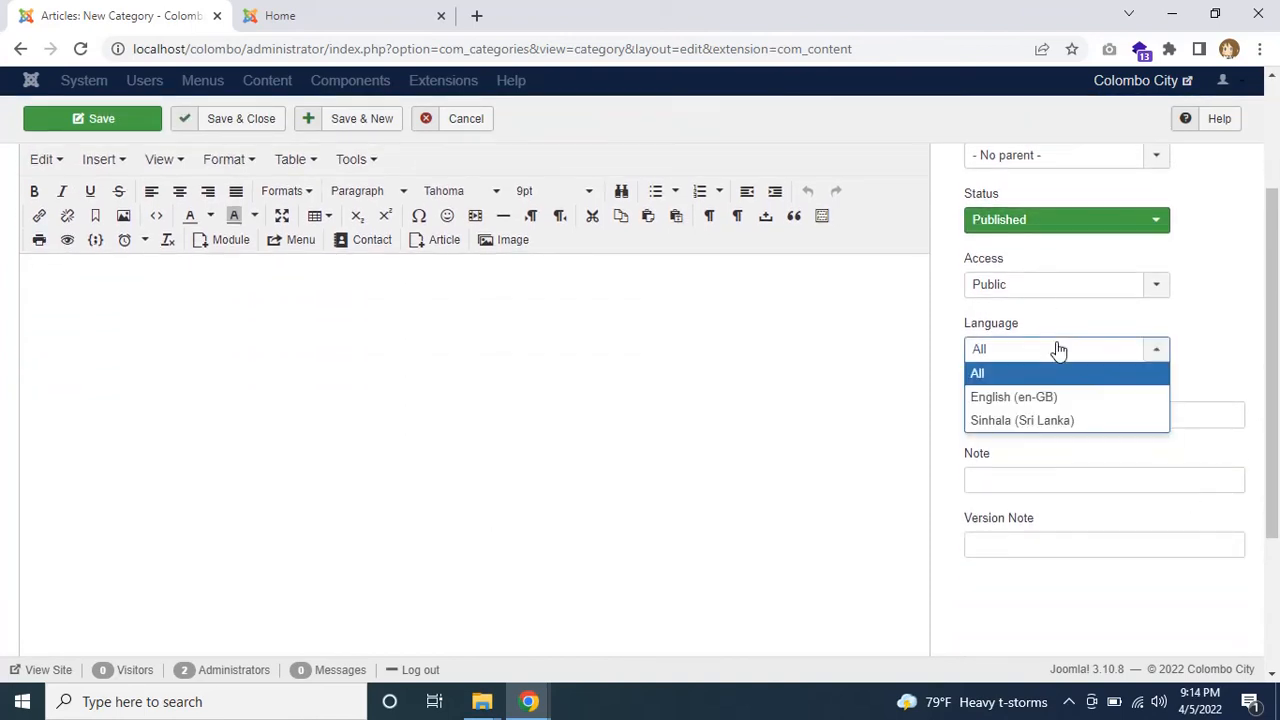
pyautogui.click(1003, 400)
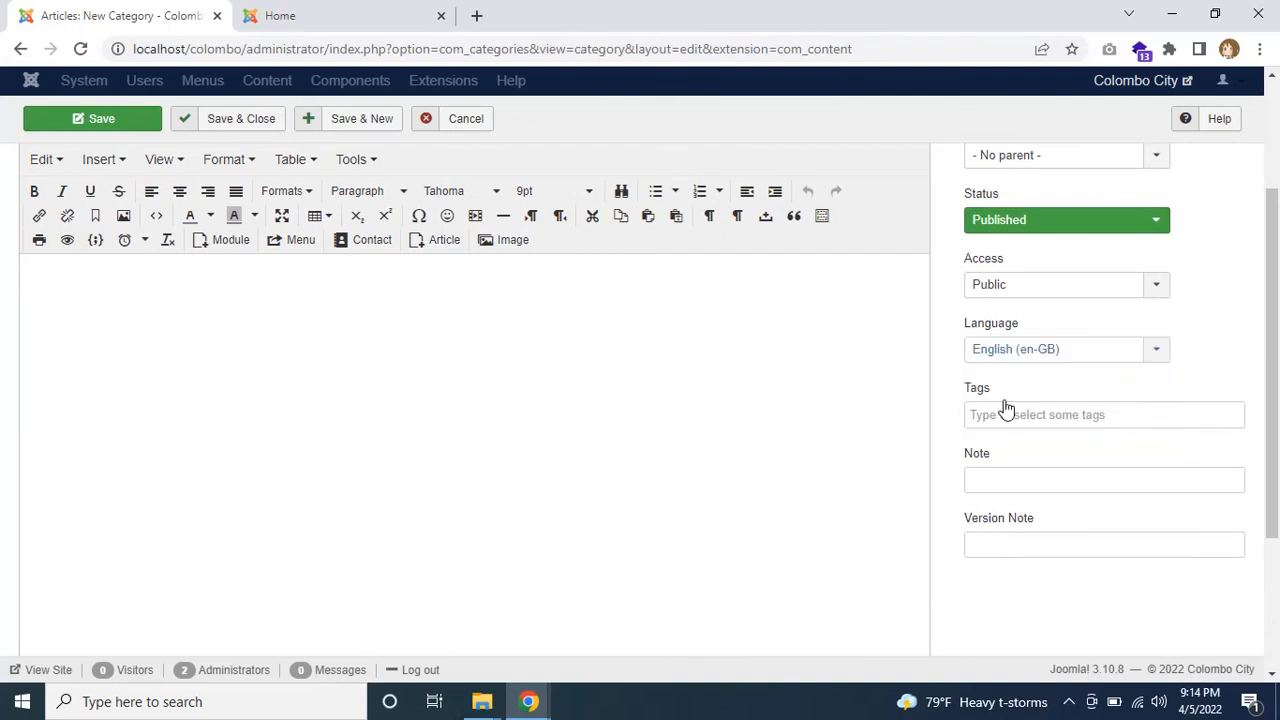
pyautogui.scroll(2, 786, 394)
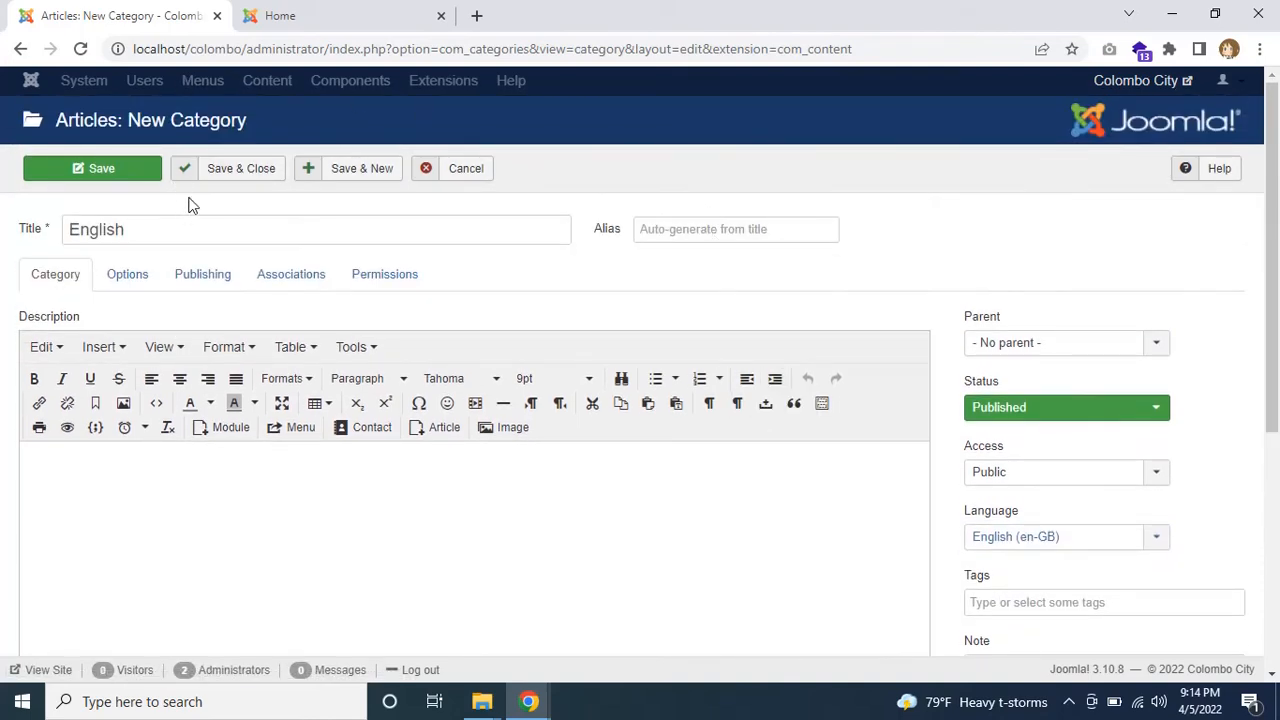
pyautogui.click(268, 167)
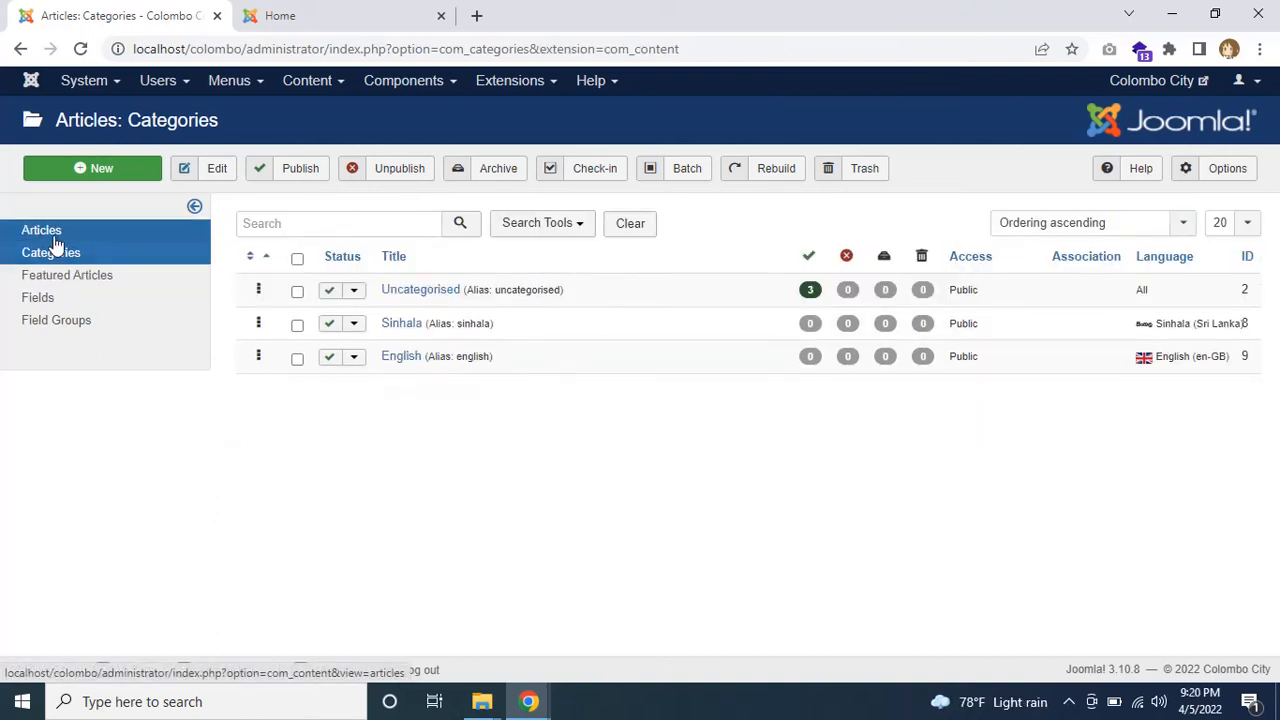
# Step: Assign the Zoo article to the English (en-GB) category, set its language to English (en-GB), and save and close it
pyautogui.click(54, 232)
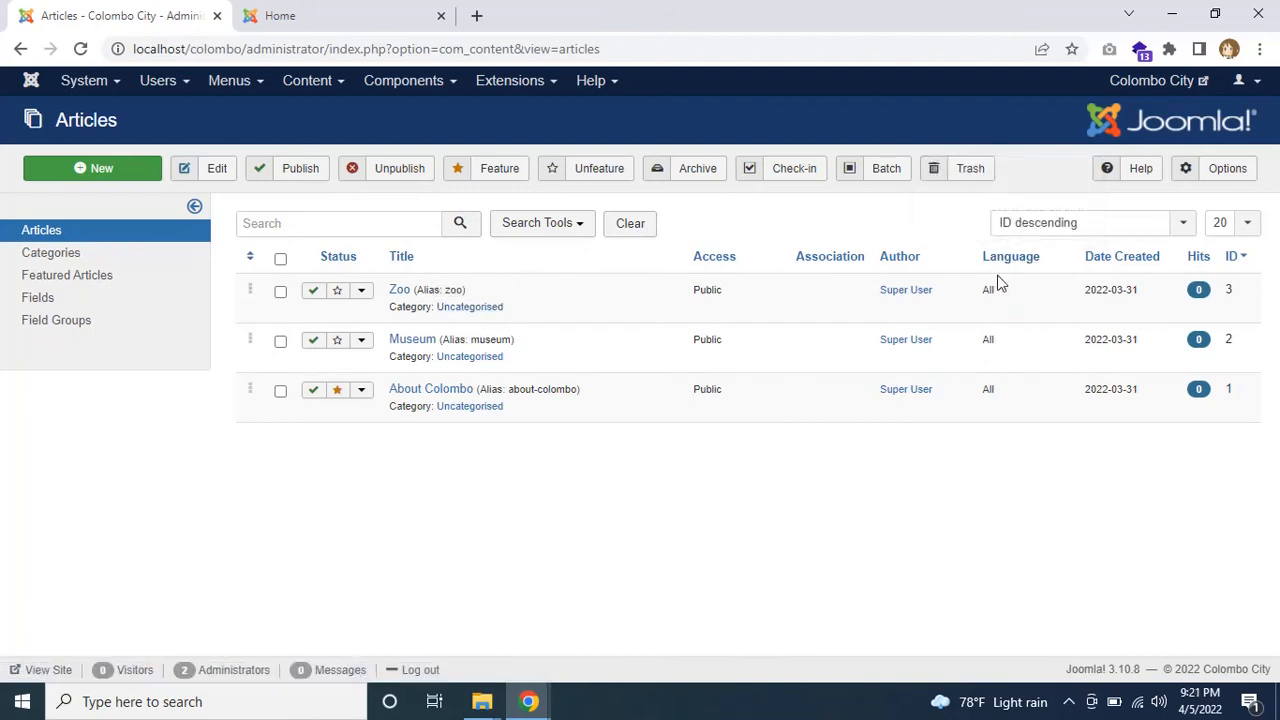
pyautogui.click(400, 291)
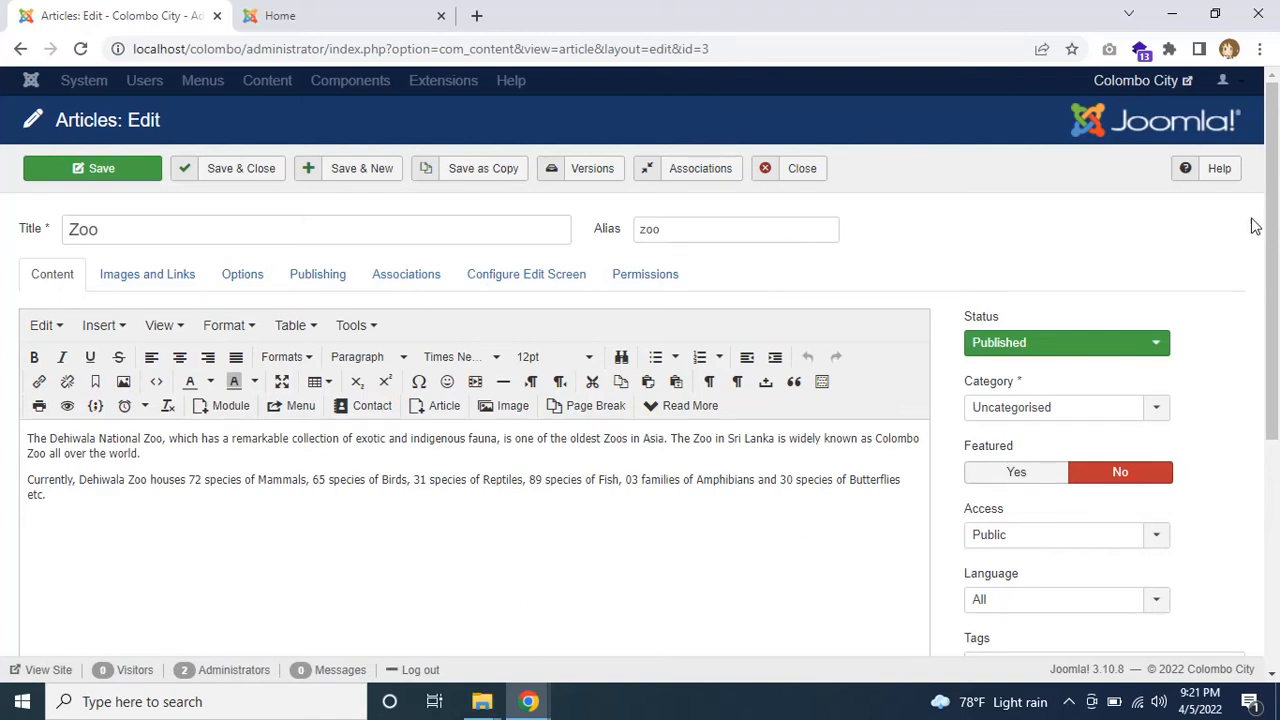
pyautogui.scroll(-1, 1106, 317)
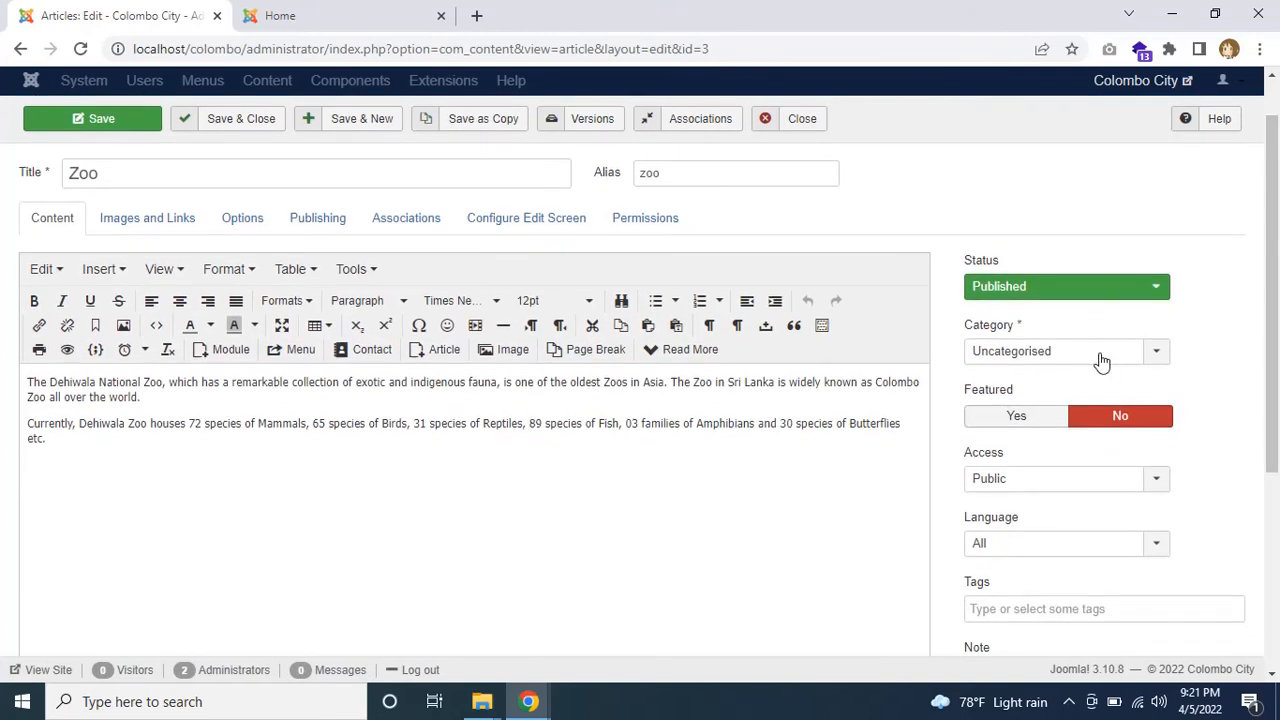
pyautogui.click(1101, 360)
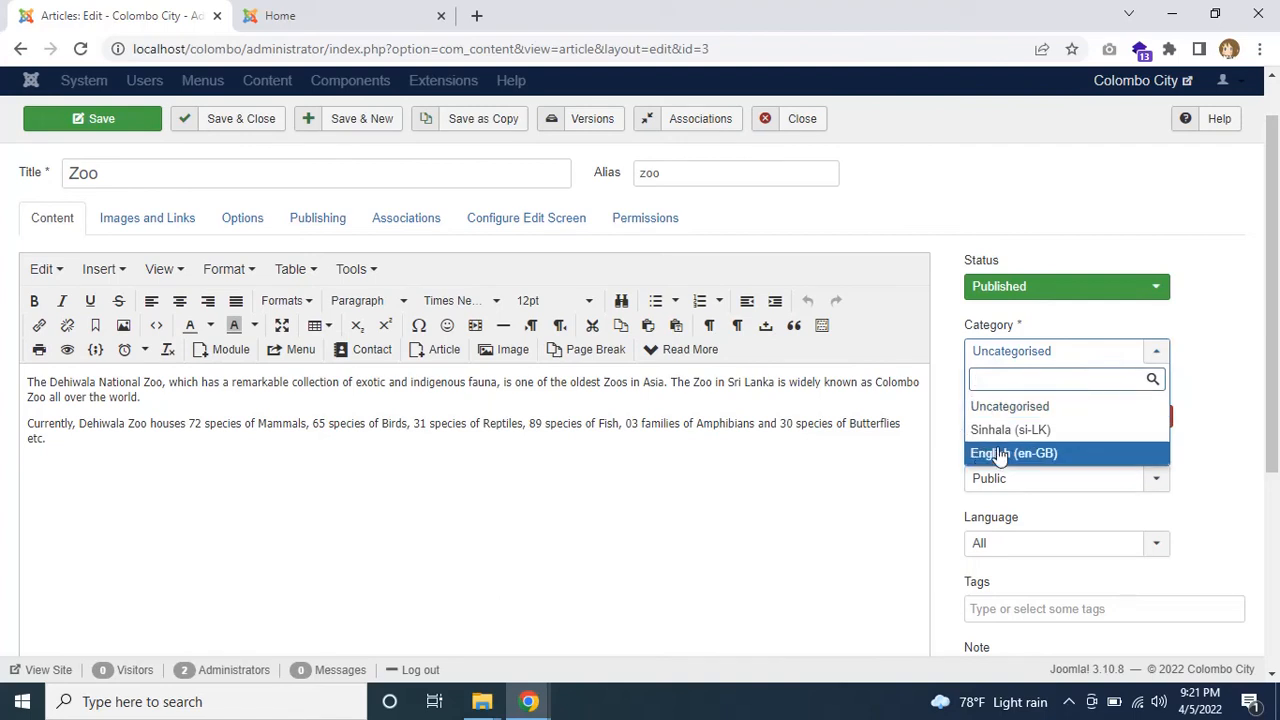
pyautogui.click(1003, 454)
pyautogui.scroll(-3, 1030, 265)
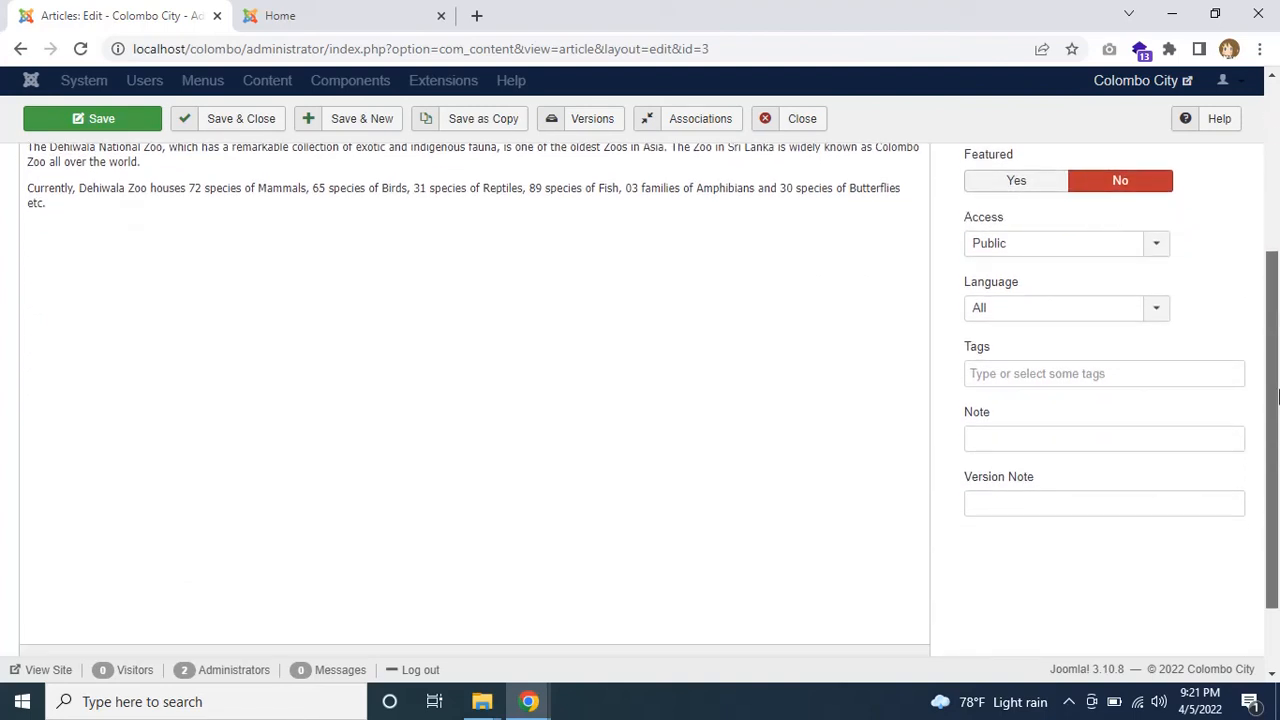
pyautogui.click(1046, 309)
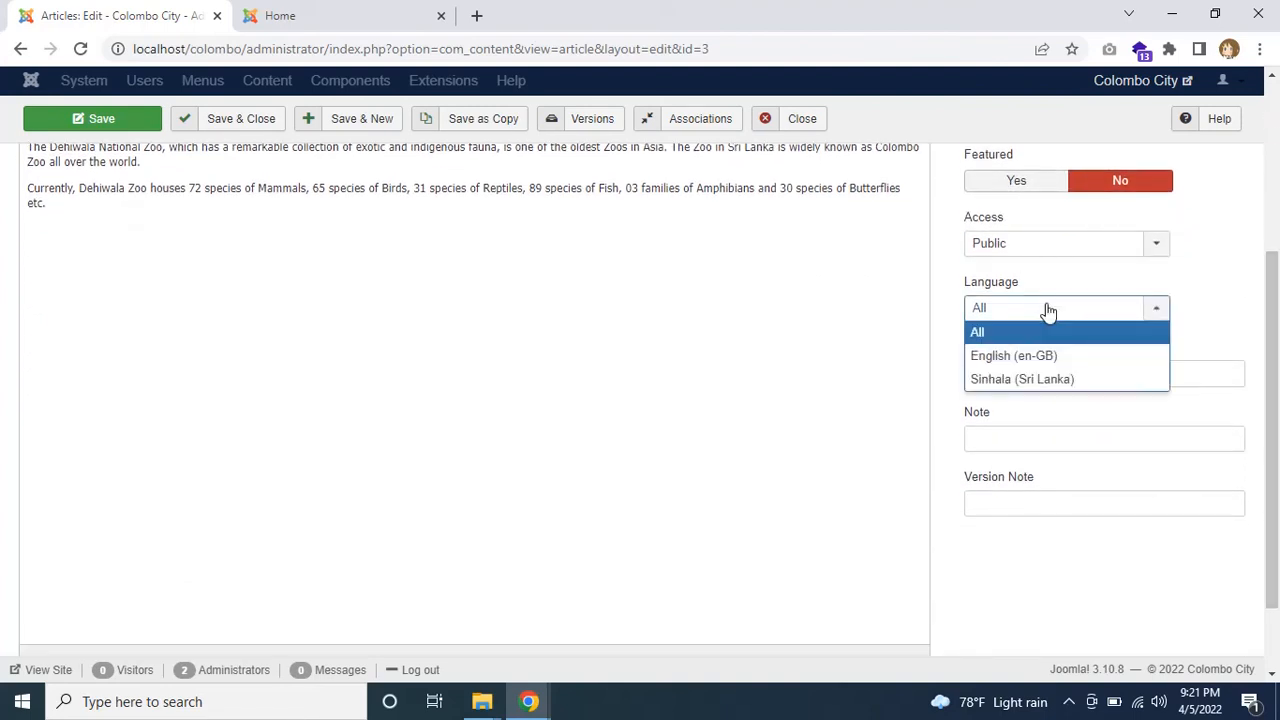
pyautogui.click(1014, 362)
pyautogui.moveTo(1273, 300); pyautogui.dragTo(1273, 112)
pyautogui.click(252, 172)
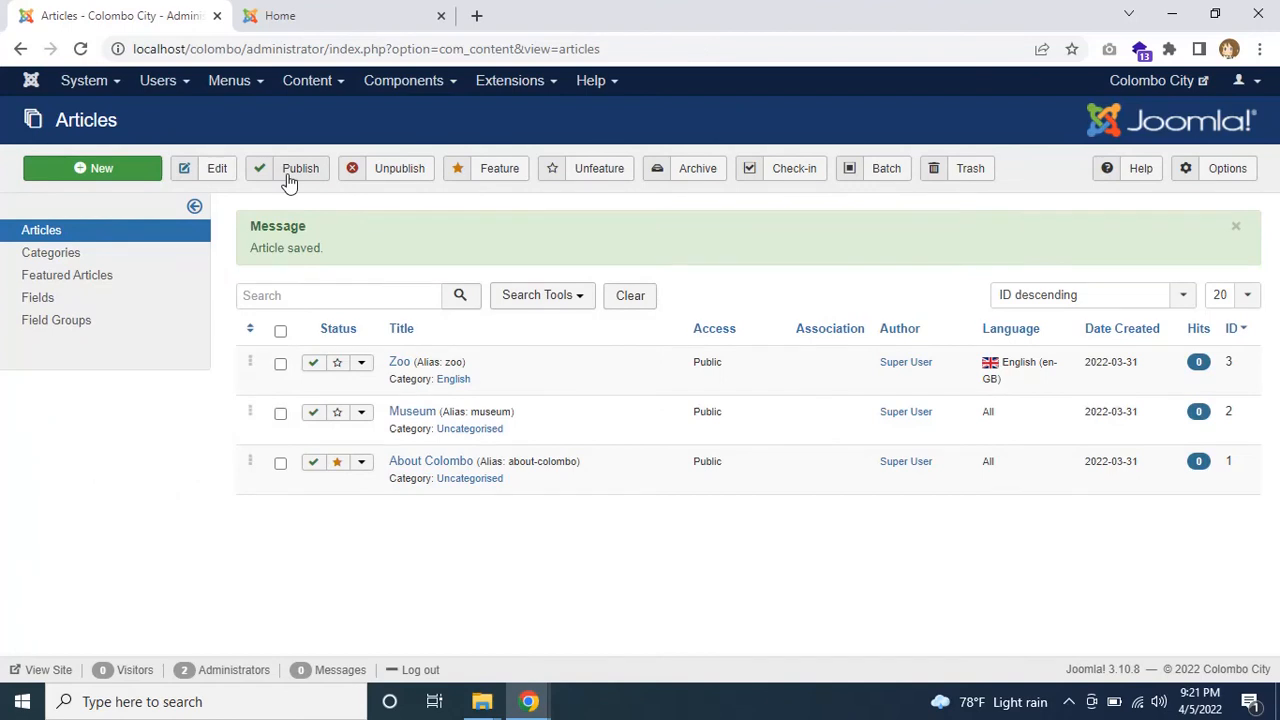
# Step: Assign the Museum article to the English (en-GB) category with language English (en-GB), and save and close it
pyautogui.click(410, 414)
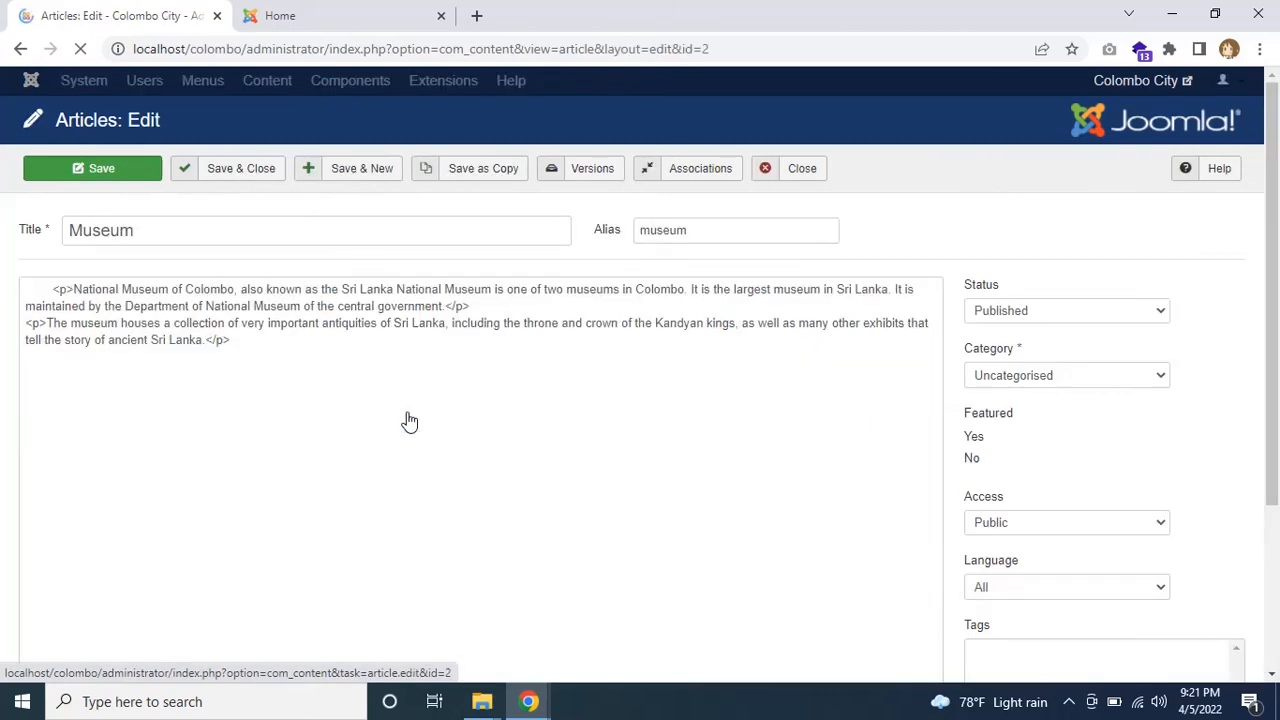
pyautogui.click(1091, 408)
pyautogui.click(1023, 517)
pyautogui.scroll(-2, 1100, 470)
pyautogui.click(1050, 374)
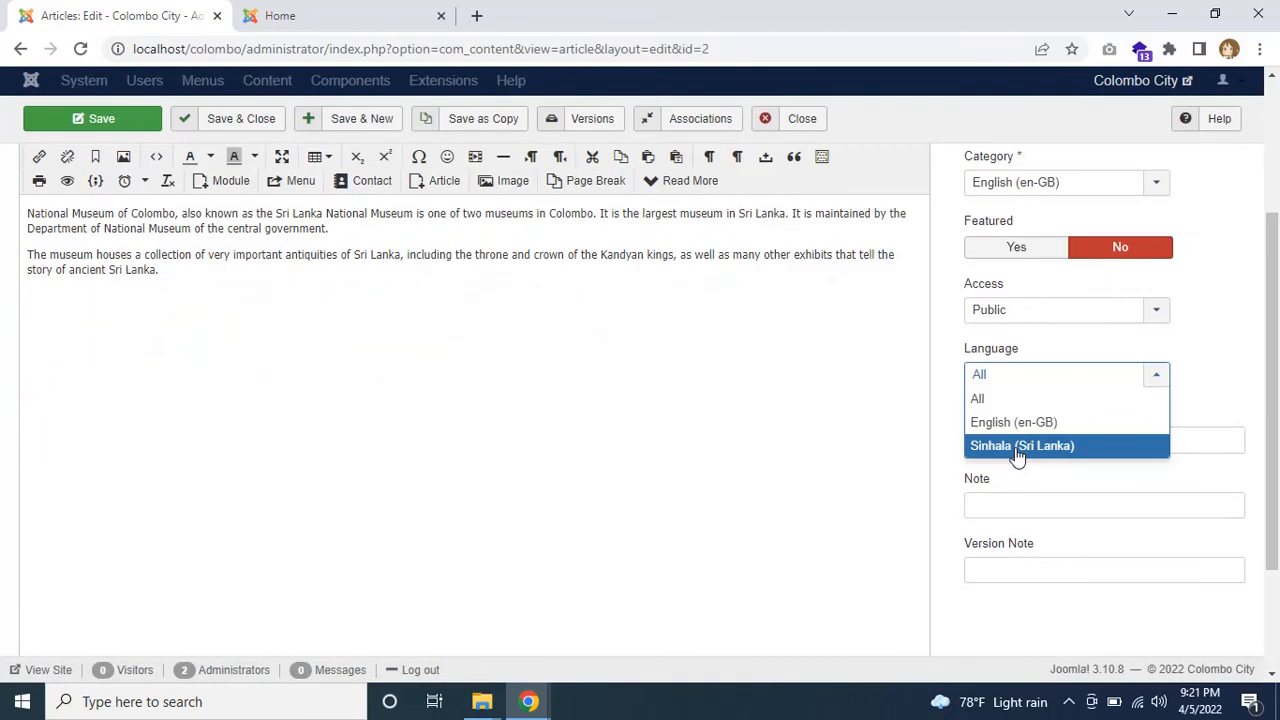
pyautogui.click(1005, 422)
pyautogui.scroll(3, 1128, 429)
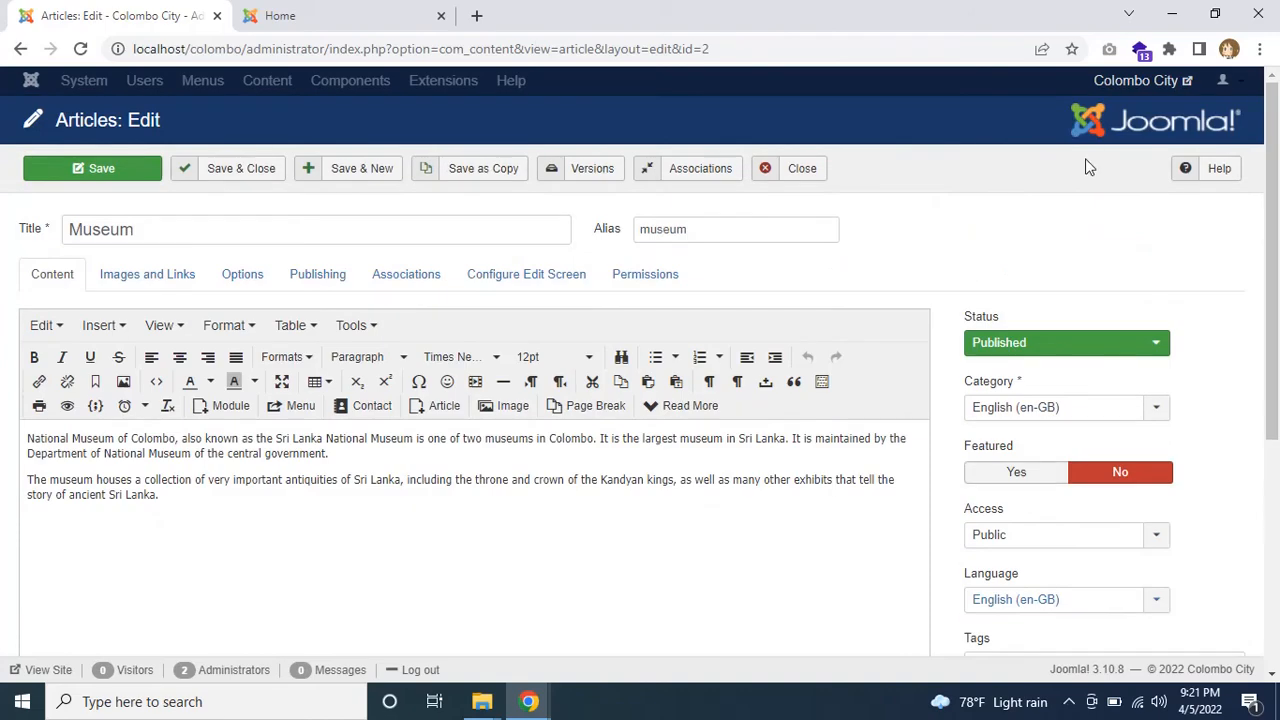
pyautogui.click(262, 170)
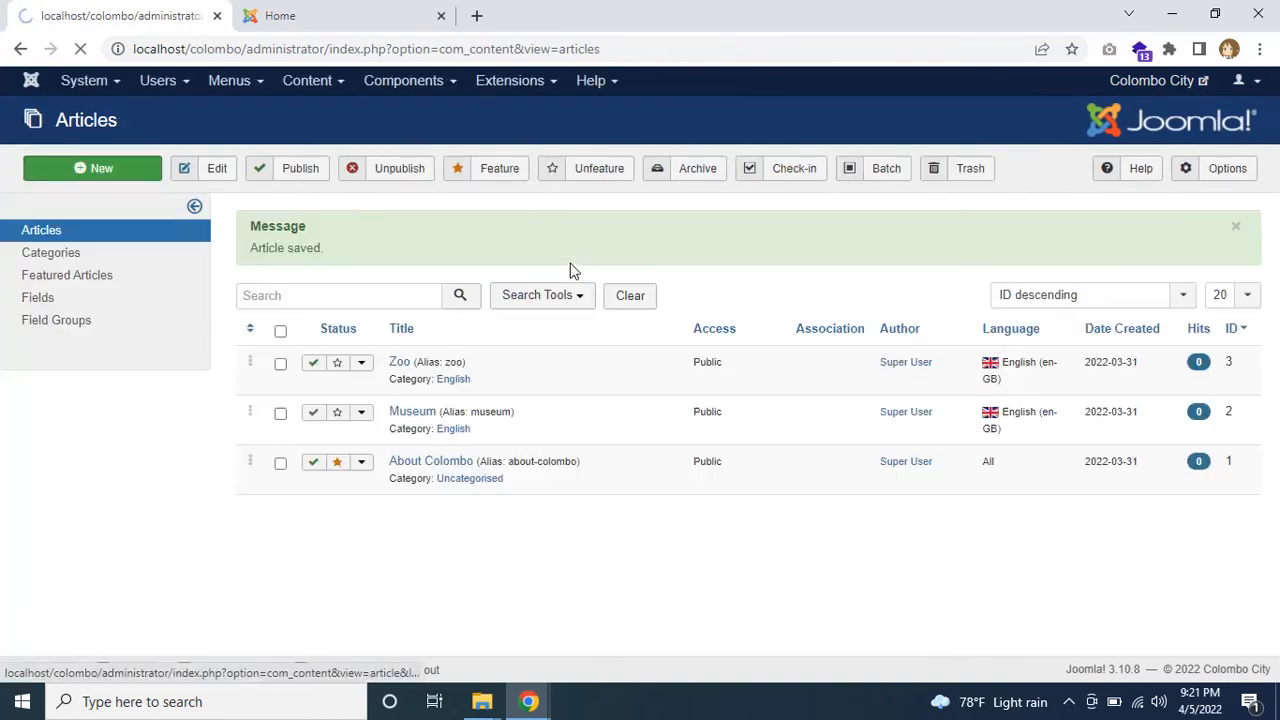
# Step: Assign the About Colombo article to the English (en-GB) category with language English (en-GB), and save and close it
pyautogui.click(440, 463)
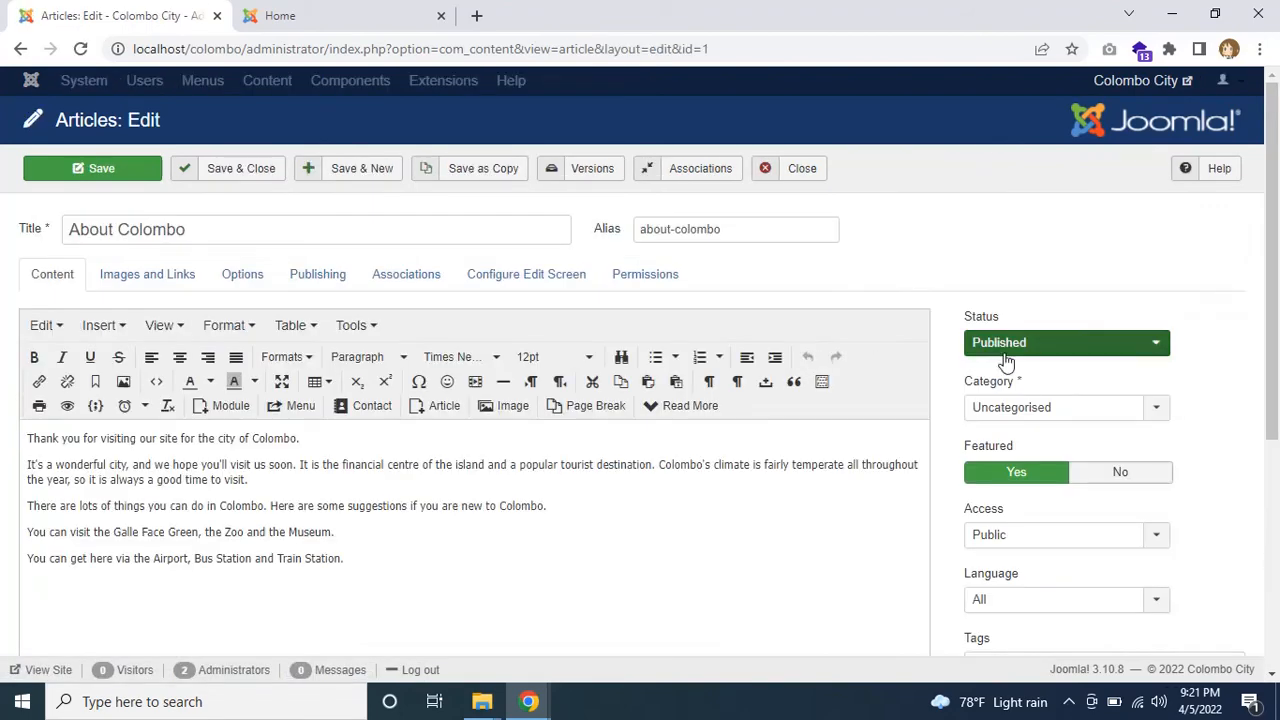
pyautogui.click(1080, 407)
pyautogui.click(1025, 509)
pyautogui.scroll(-4, 1210, 400)
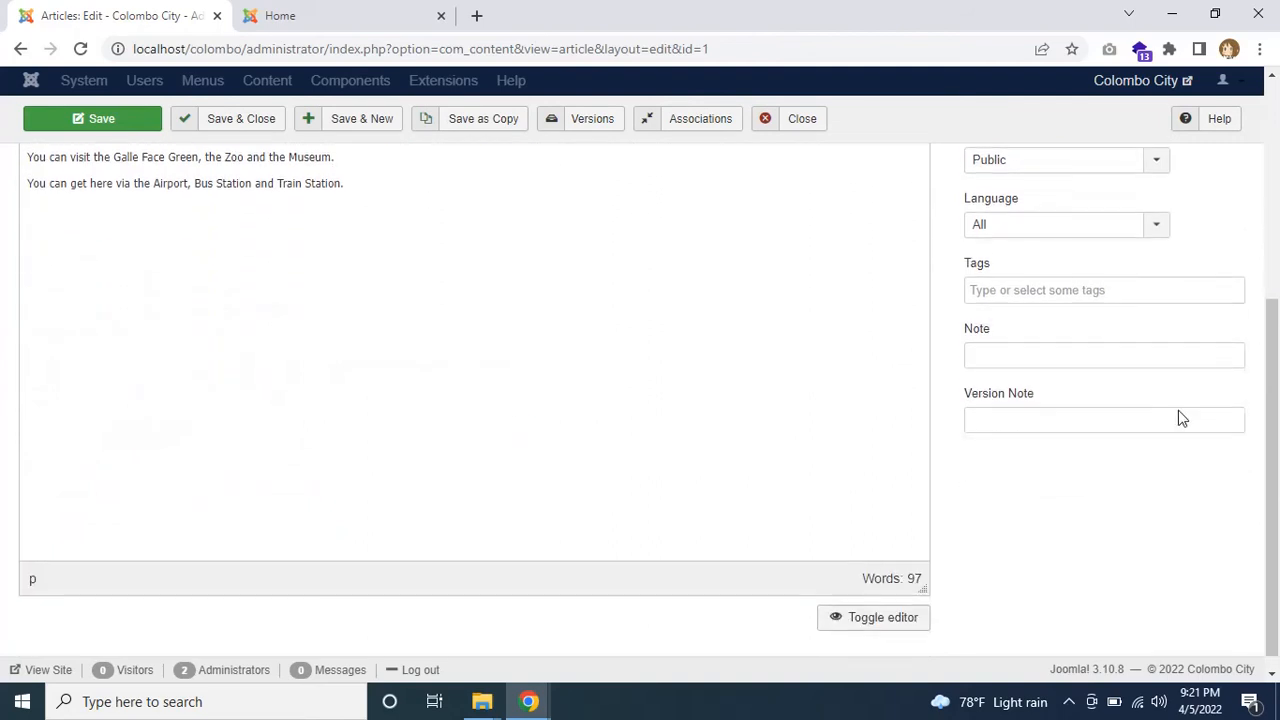
pyautogui.click(1024, 224)
pyautogui.click(1021, 279)
pyautogui.click(240, 124)
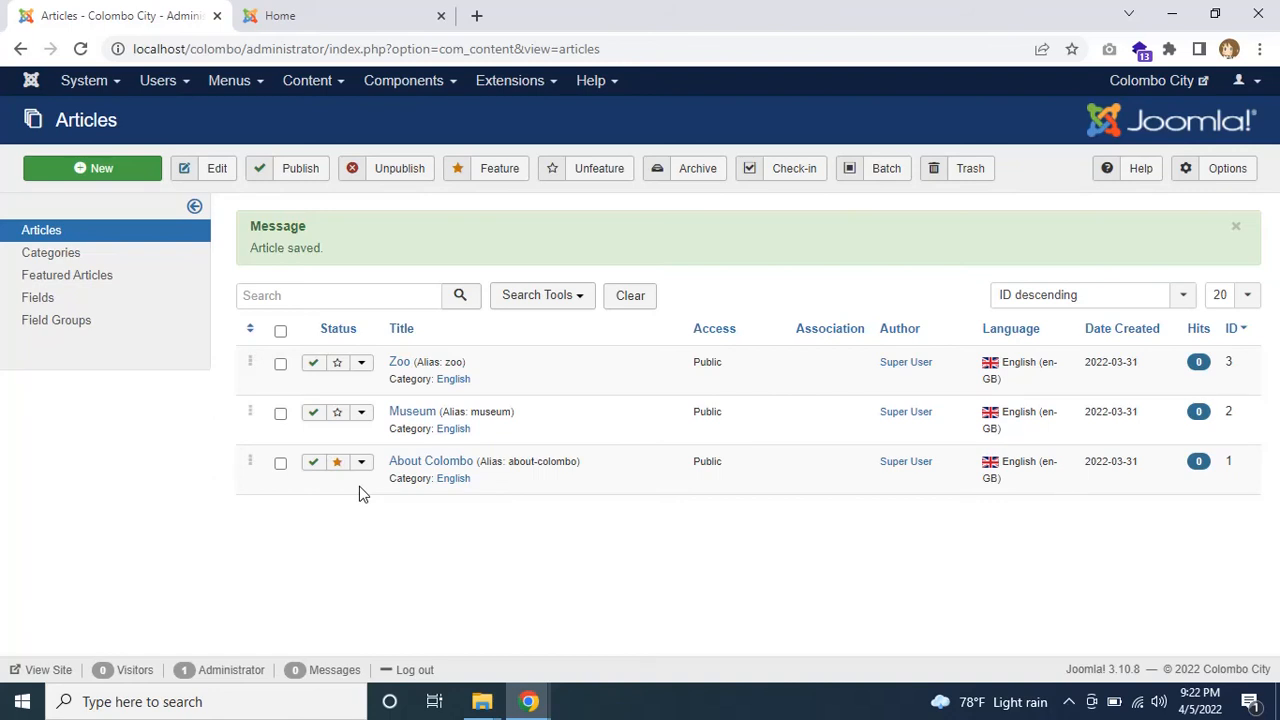
# Step: Start a new article and title it "කොළඹ නගරය" by copying that text file's name from the sinhala-text folder in File Explorer
pyautogui.click(112, 176)
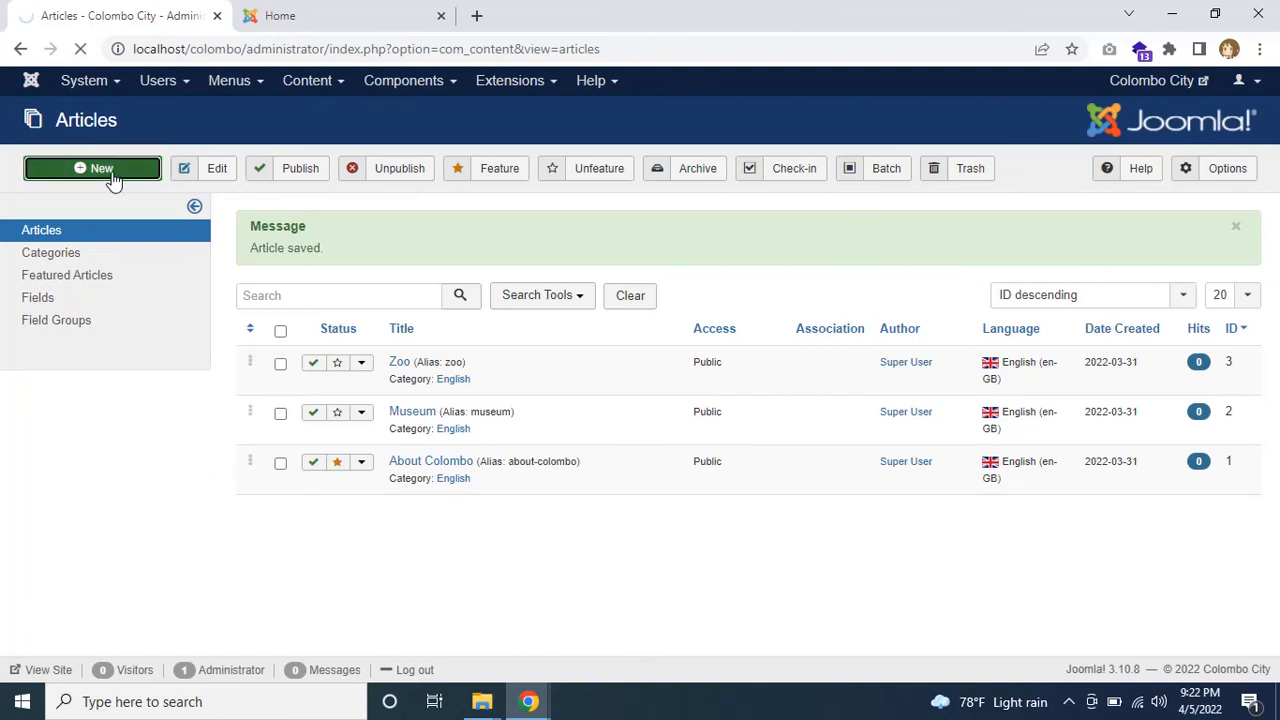
pyautogui.click(480, 234)
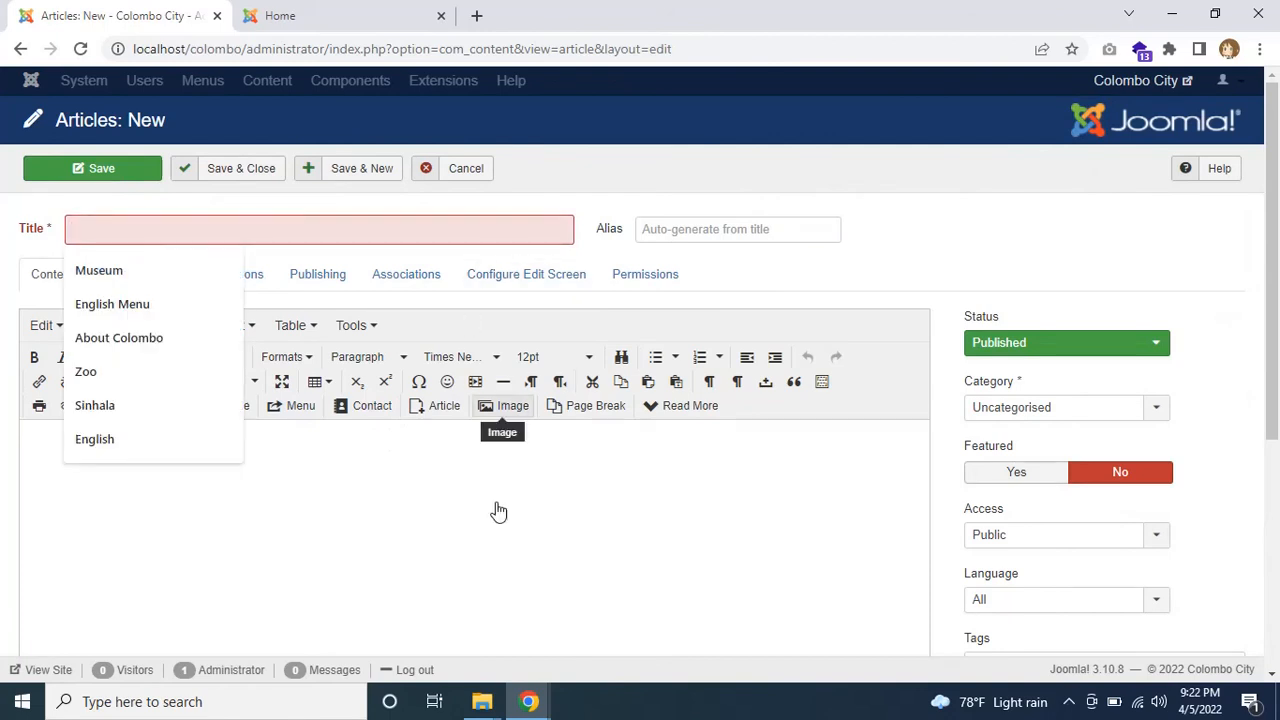
pyautogui.click(482, 701)
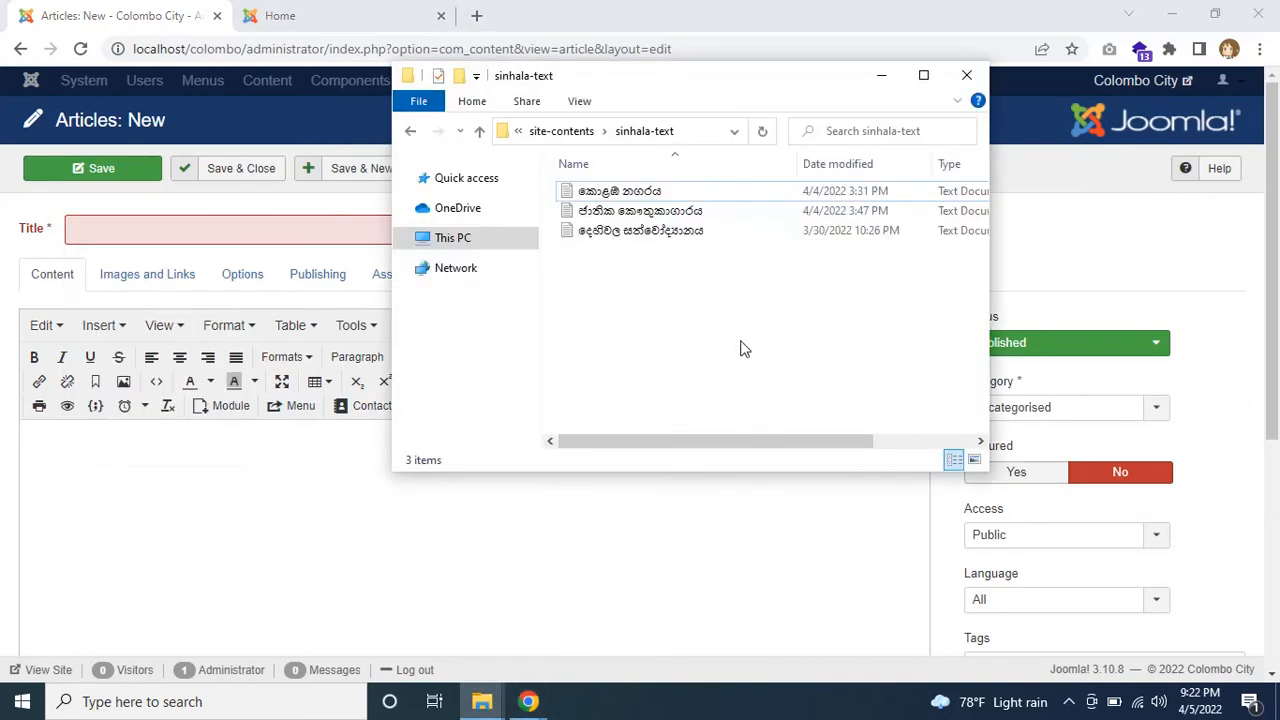
pyautogui.click(625, 193)
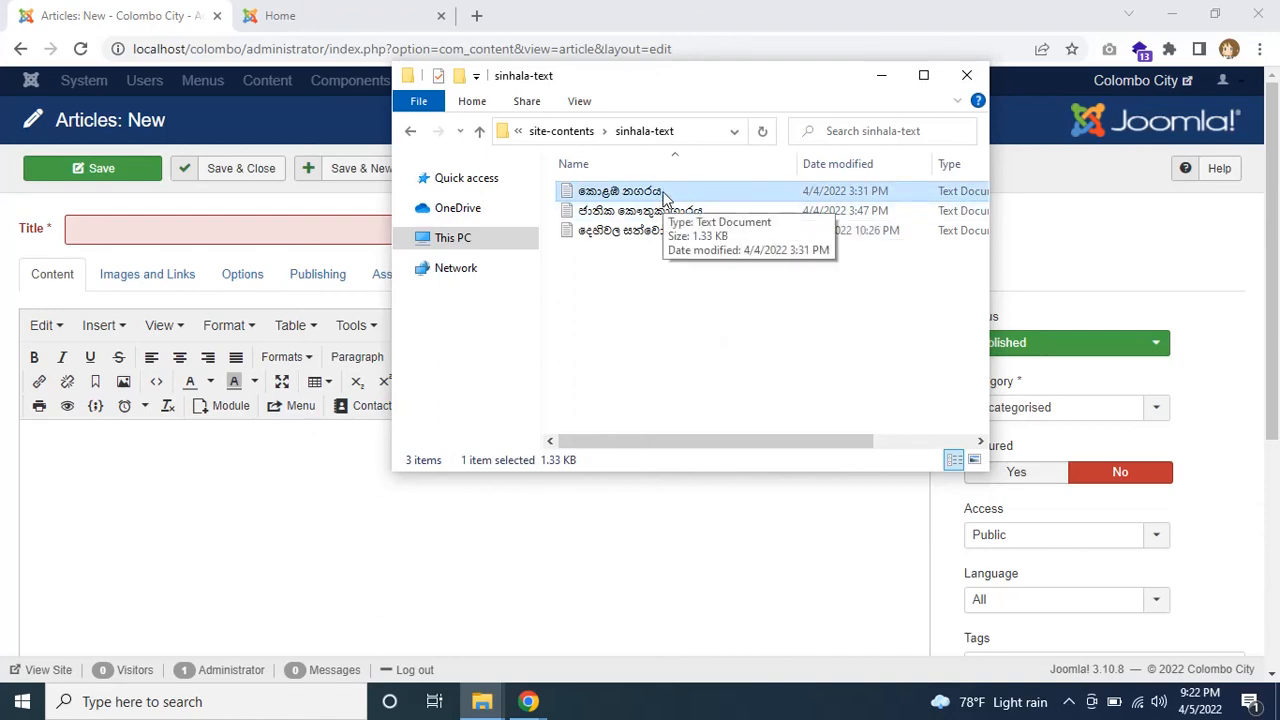
pyautogui.press('F2')
pyautogui.hotkey('ctrl', 'c')
pyautogui.click(172, 231)
pyautogui.hotkey('ctrl', 'v')
# Step: Copy the full text of the "කොළඹ නගරය" file from Notepad into the new article's body
pyautogui.doubleClick(631, 191)
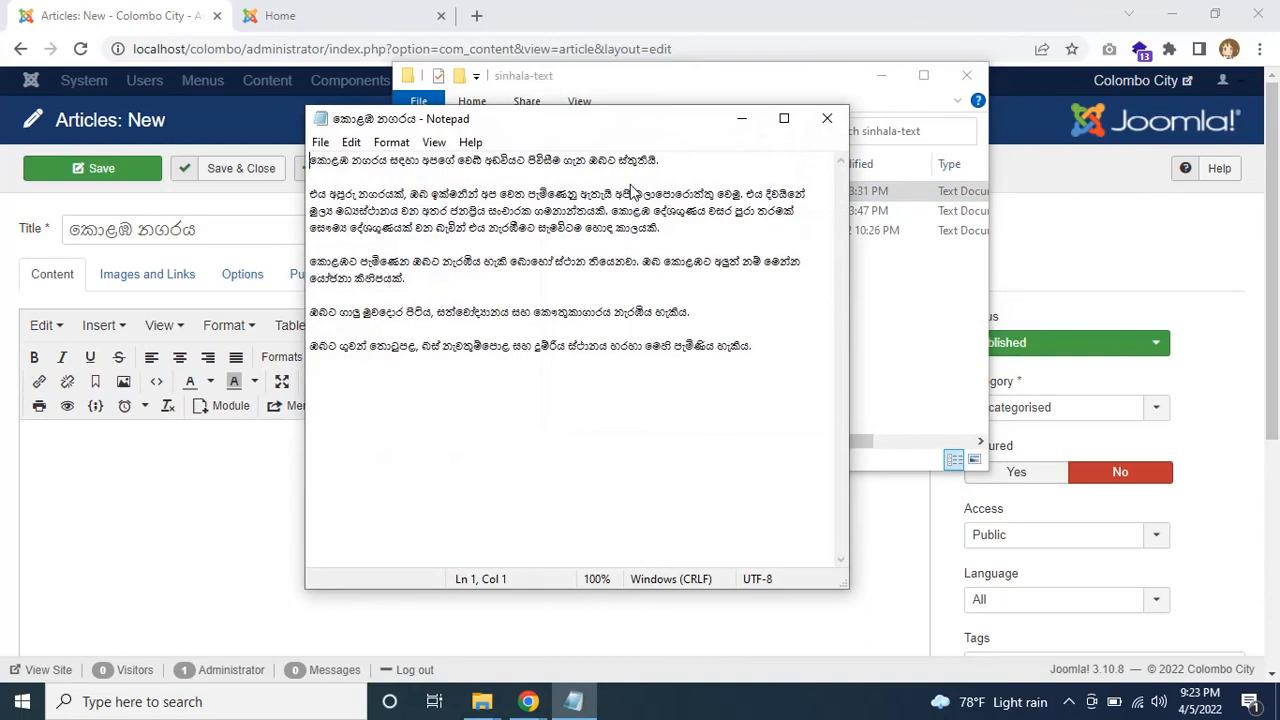
pyautogui.click(827, 119)
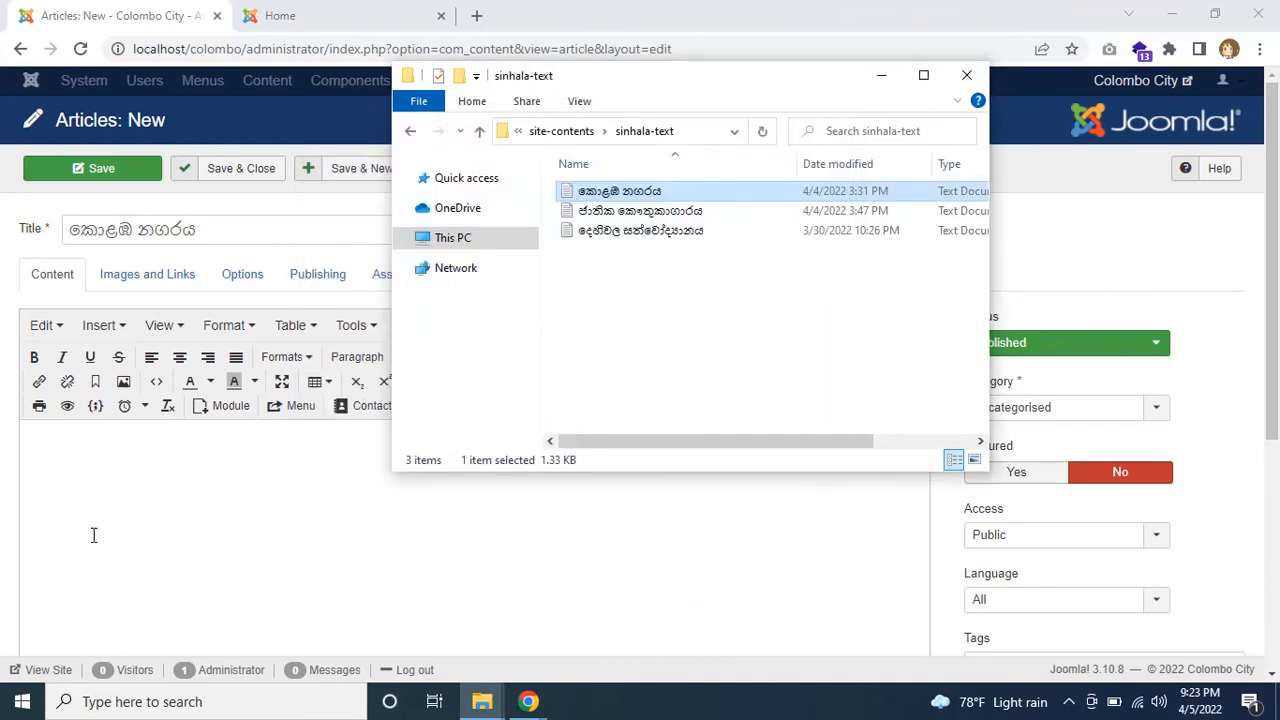
pyautogui.click(125, 447)
pyautogui.hotkey('ctrl', 'v')
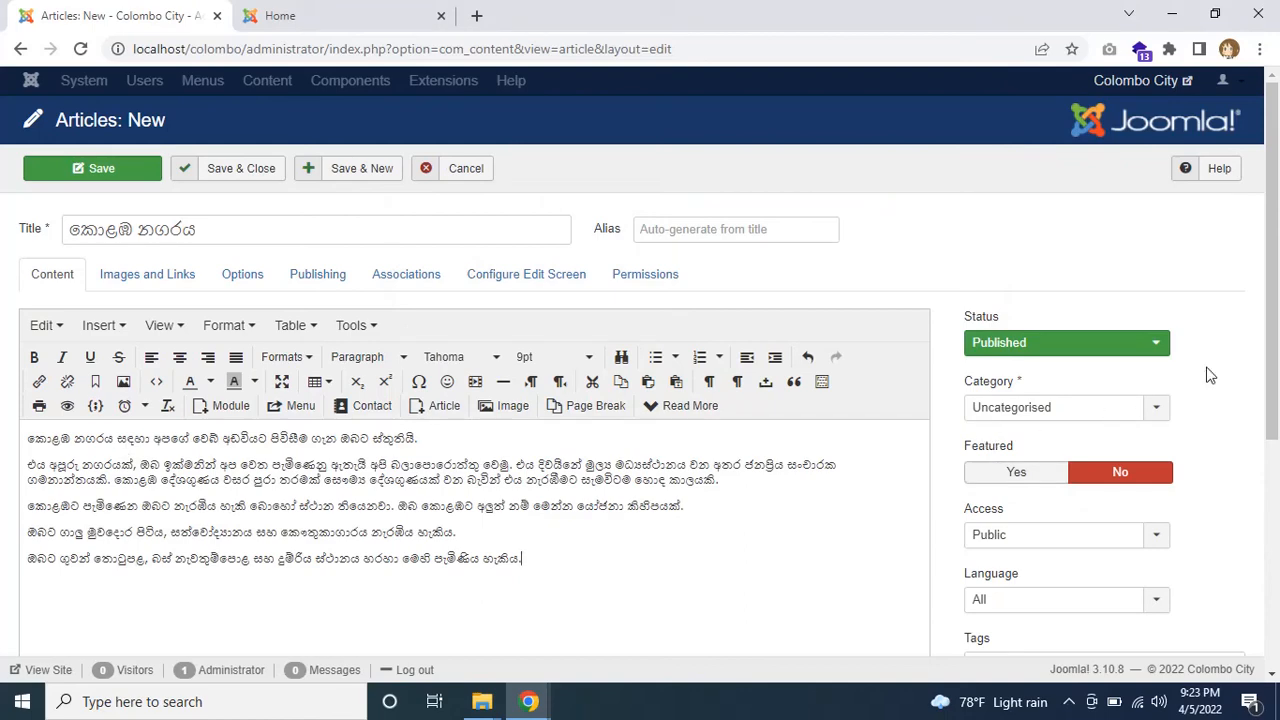
# Step: Set the article's category to Sinhala (si-LK) and language to Sinhala (Sri Lanka), and save it while opening another new article
pyautogui.scroll(-1, 1229, 330)
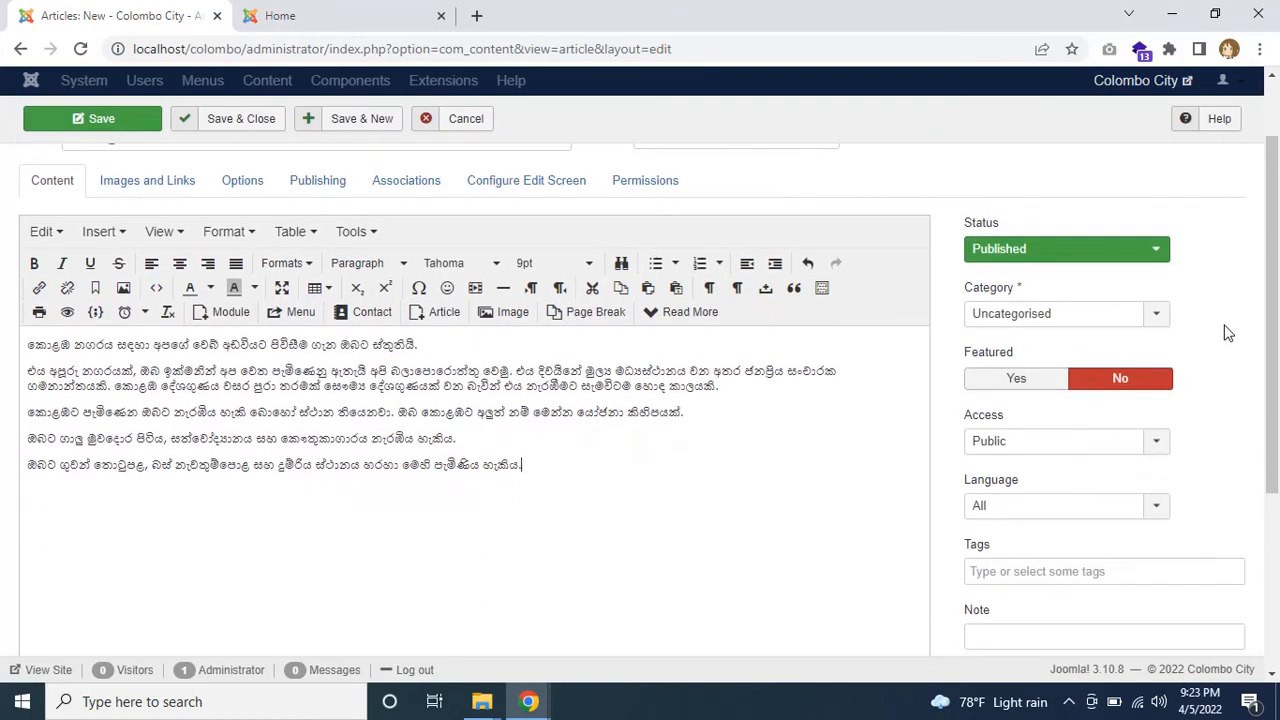
pyautogui.click(1013, 315)
pyautogui.click(988, 400)
pyautogui.scroll(-3, 1245, 338)
pyautogui.click(1060, 228)
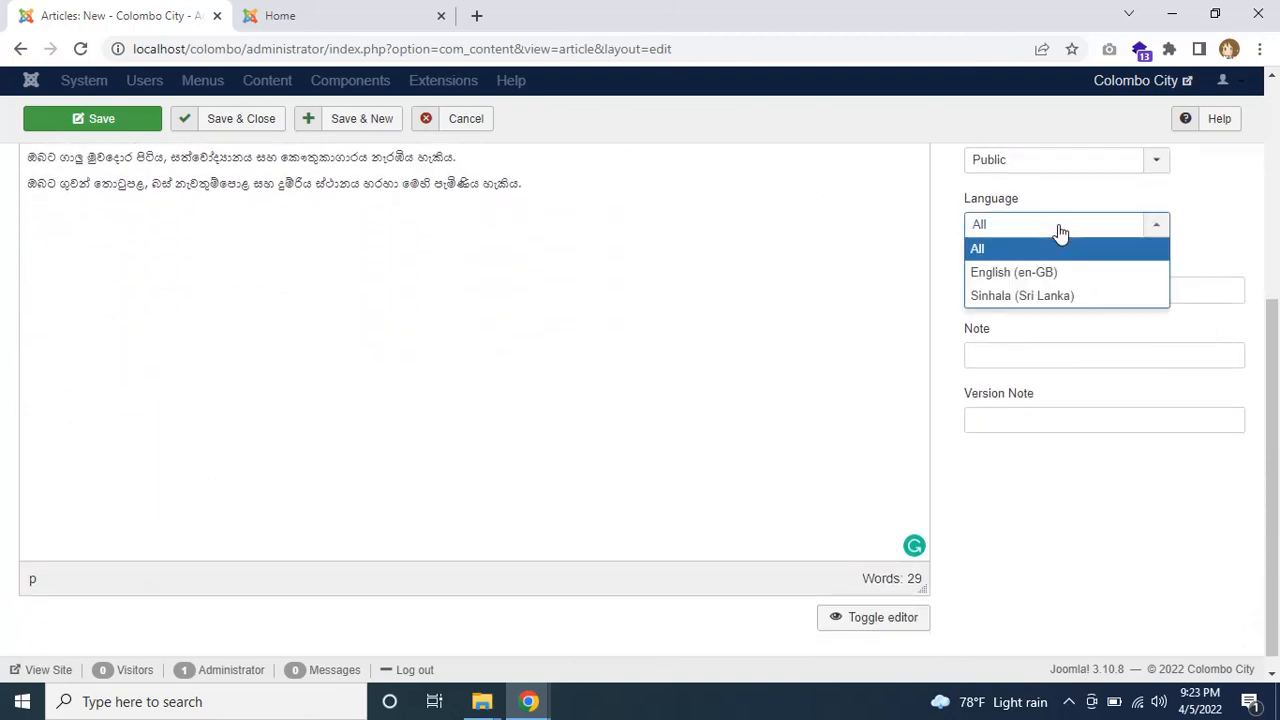
pyautogui.click(1011, 296)
pyautogui.scroll(4, 1012, 298)
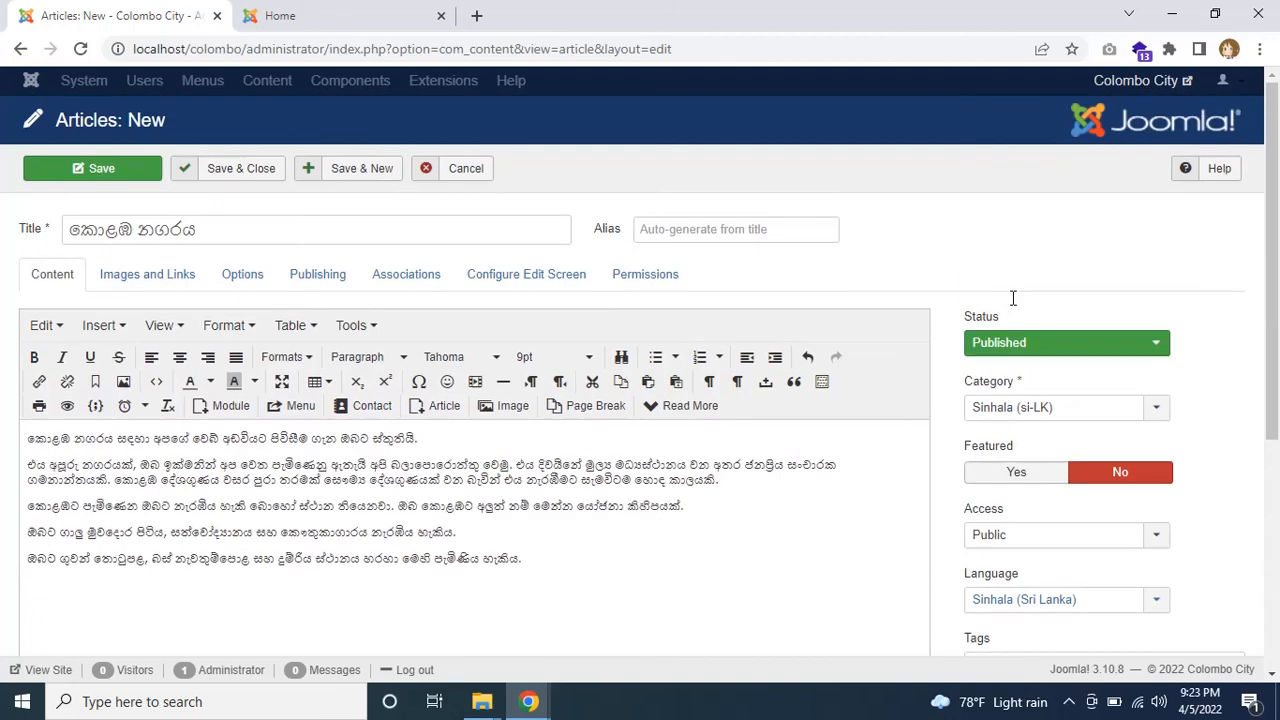
pyautogui.click(379, 176)
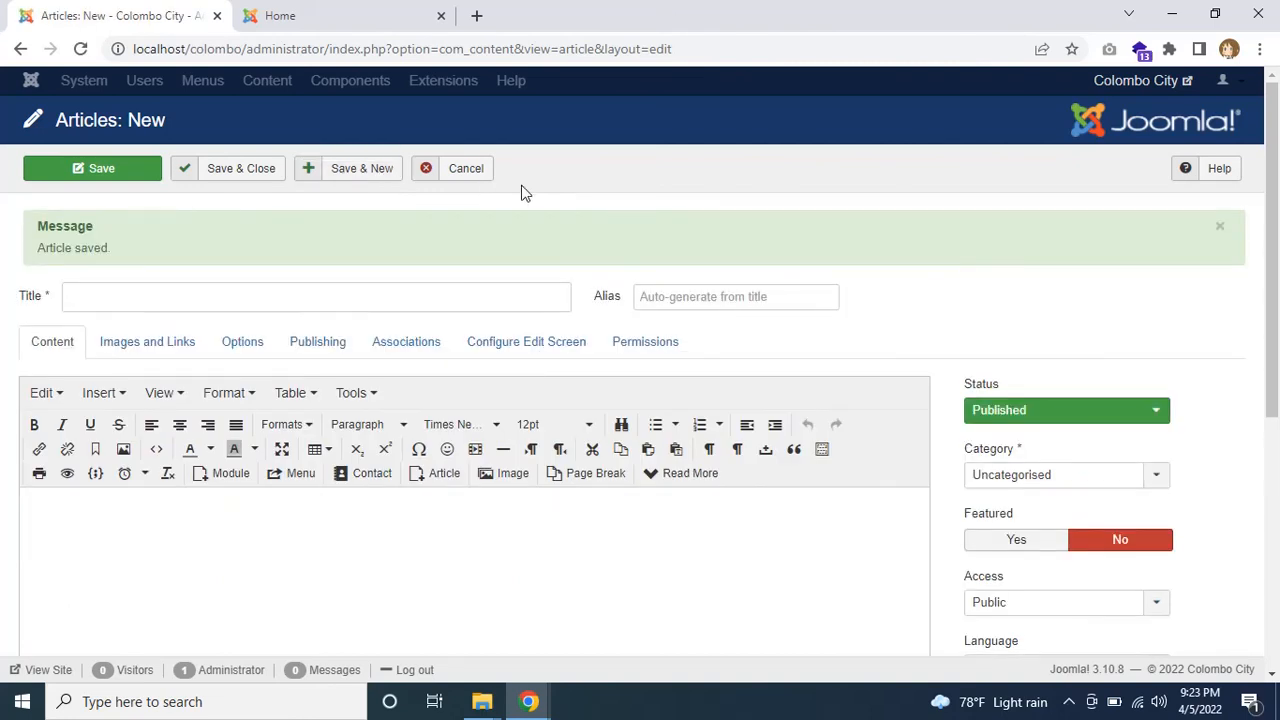
# Step: Title the new article "ජාතික කෞතුකාගාරය" from that text file's name in the sinhala-text folder, and copy the file's full text into the body
pyautogui.click(280, 291)
pyautogui.click(481, 701)
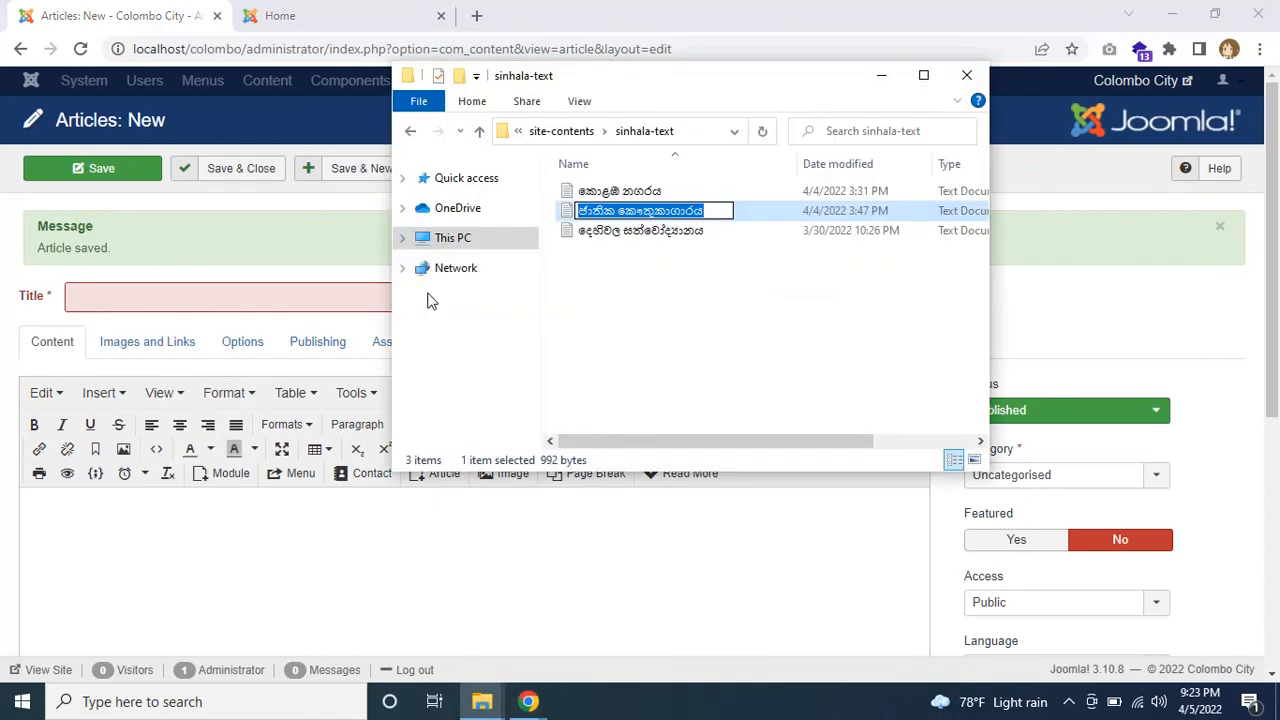
pyautogui.click(336, 303)
pyautogui.hotkey('ctrl', 'v')
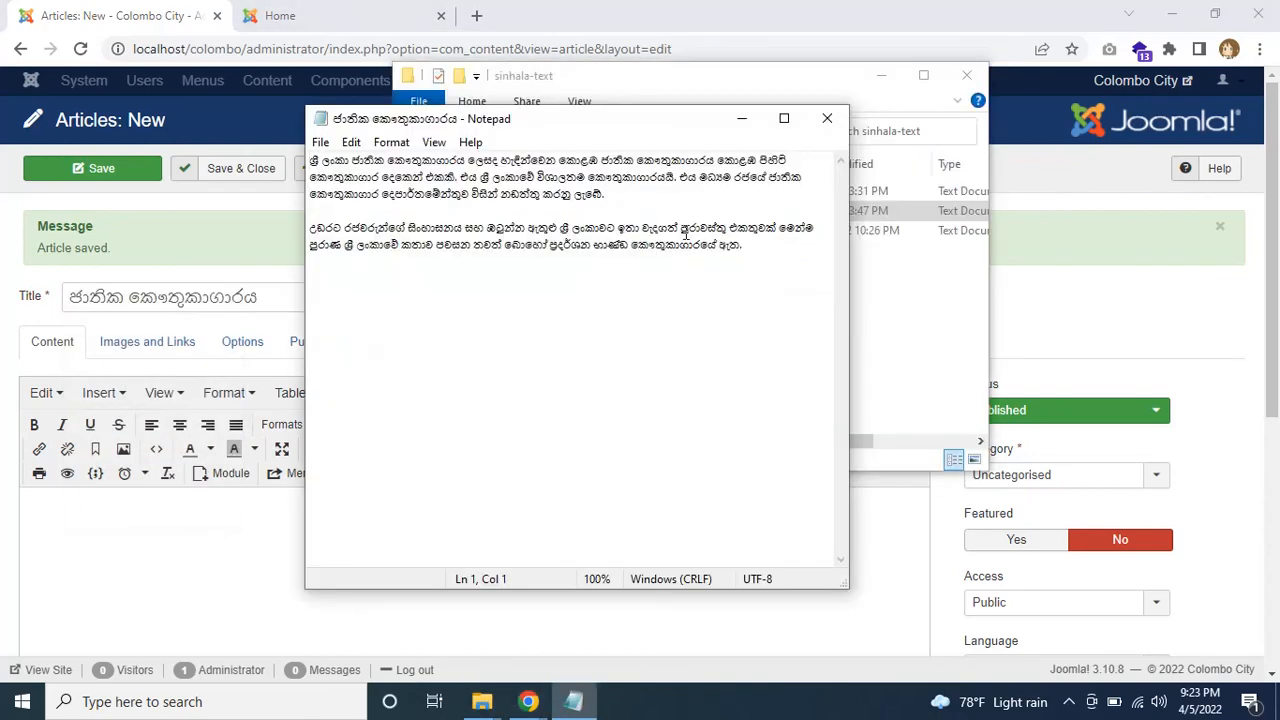
pyautogui.hotkey('ctrl', 'a')
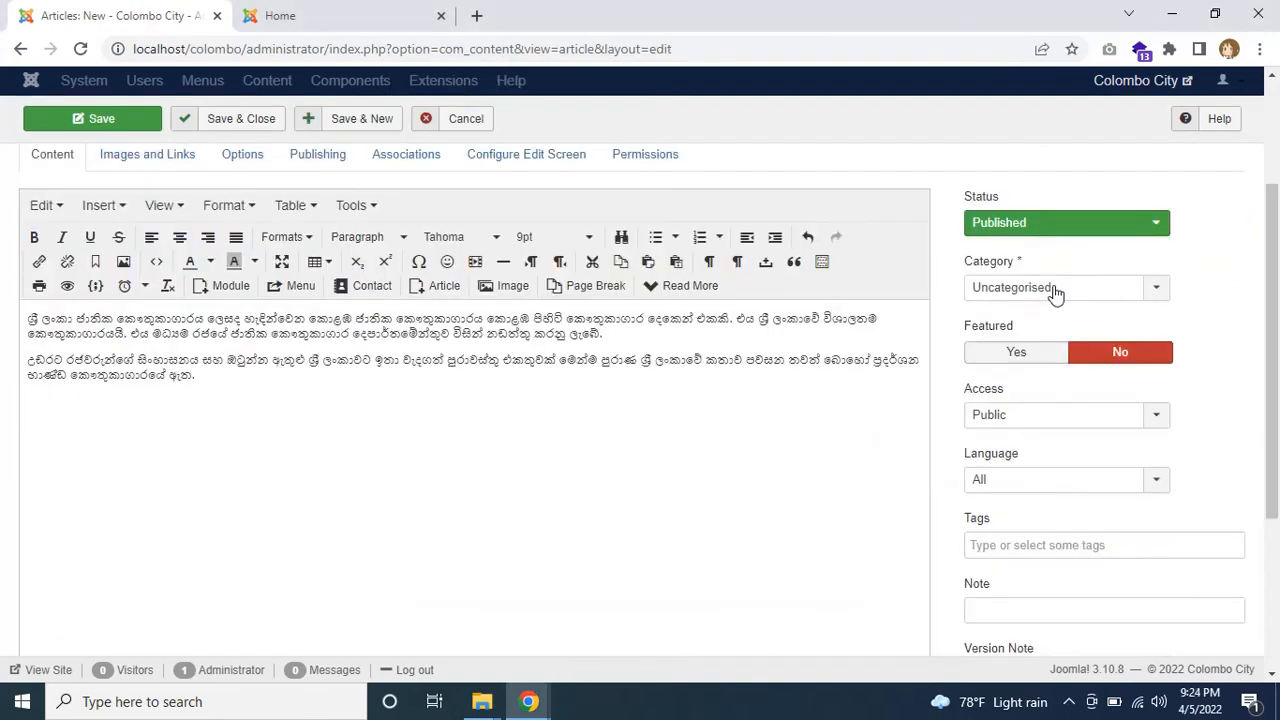
# Step: Assign the "ජාතික කෞතුකාගාරය" article to category Sinhala (si-LK) and language Sinhala (Sri Lanka), and save it while opening another new article
pyautogui.click(1051, 289)
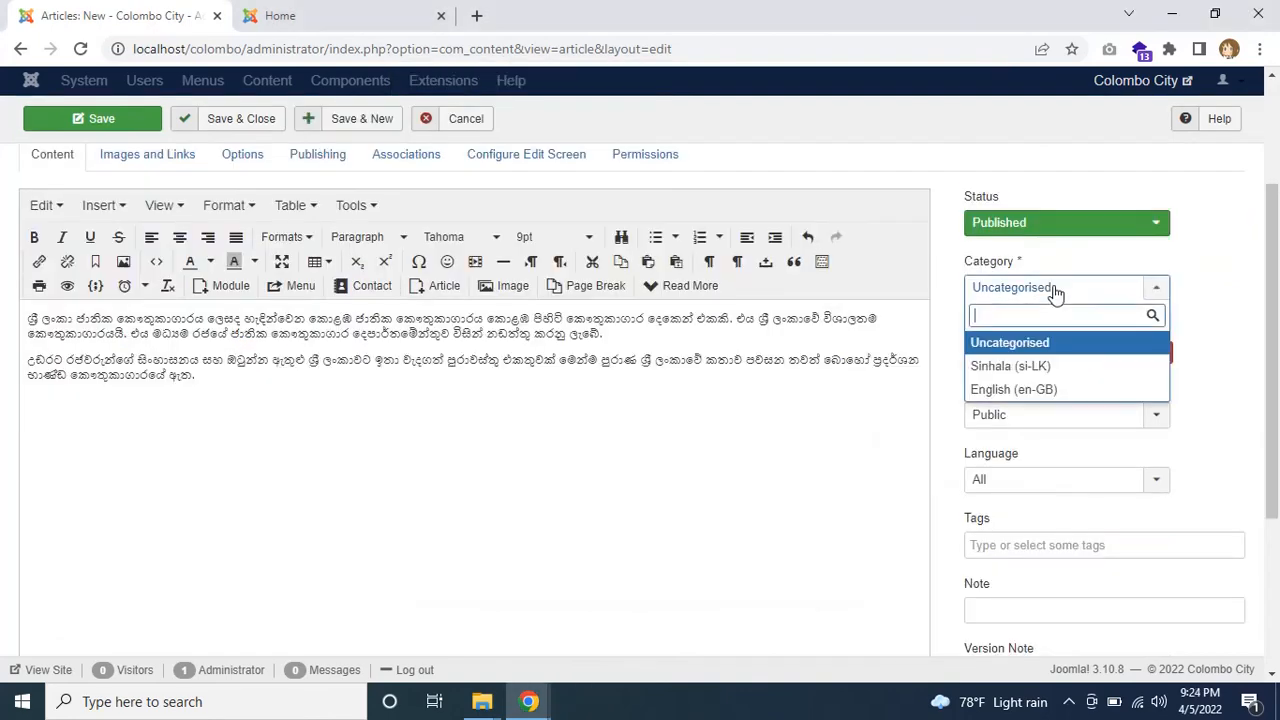
pyautogui.click(993, 372)
pyautogui.scroll(-3, 991, 368)
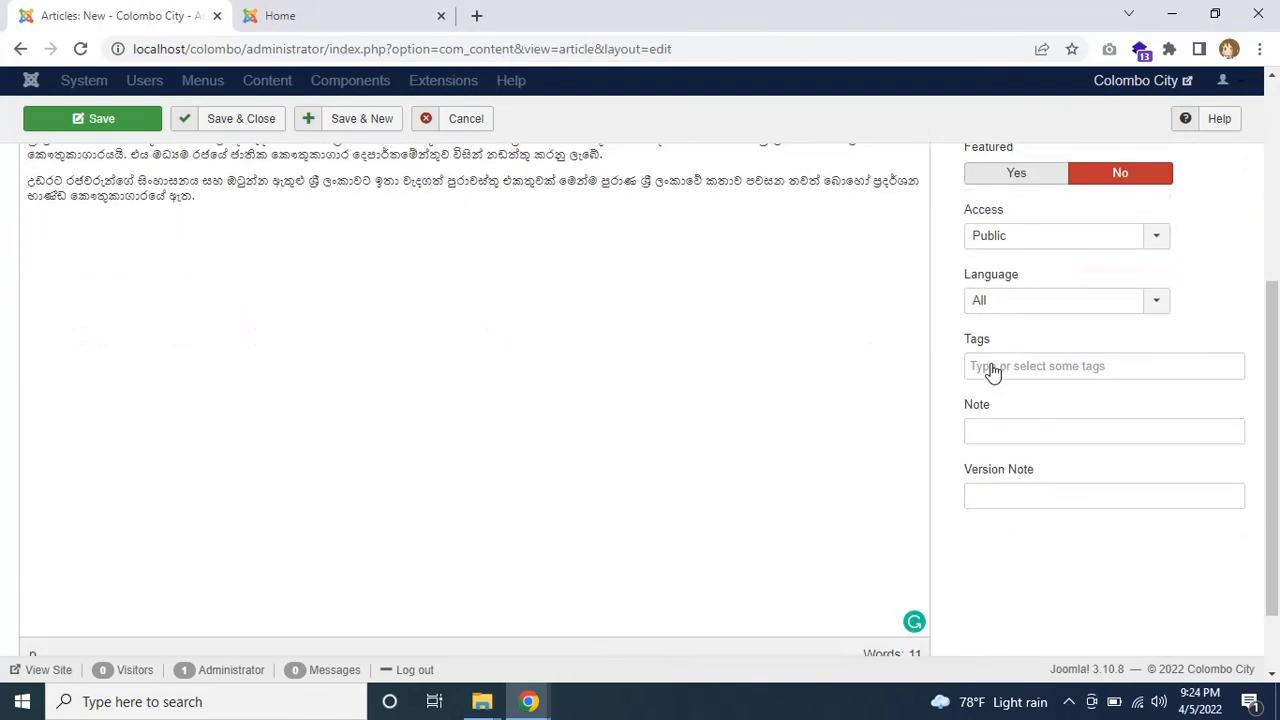
pyautogui.click(1033, 210)
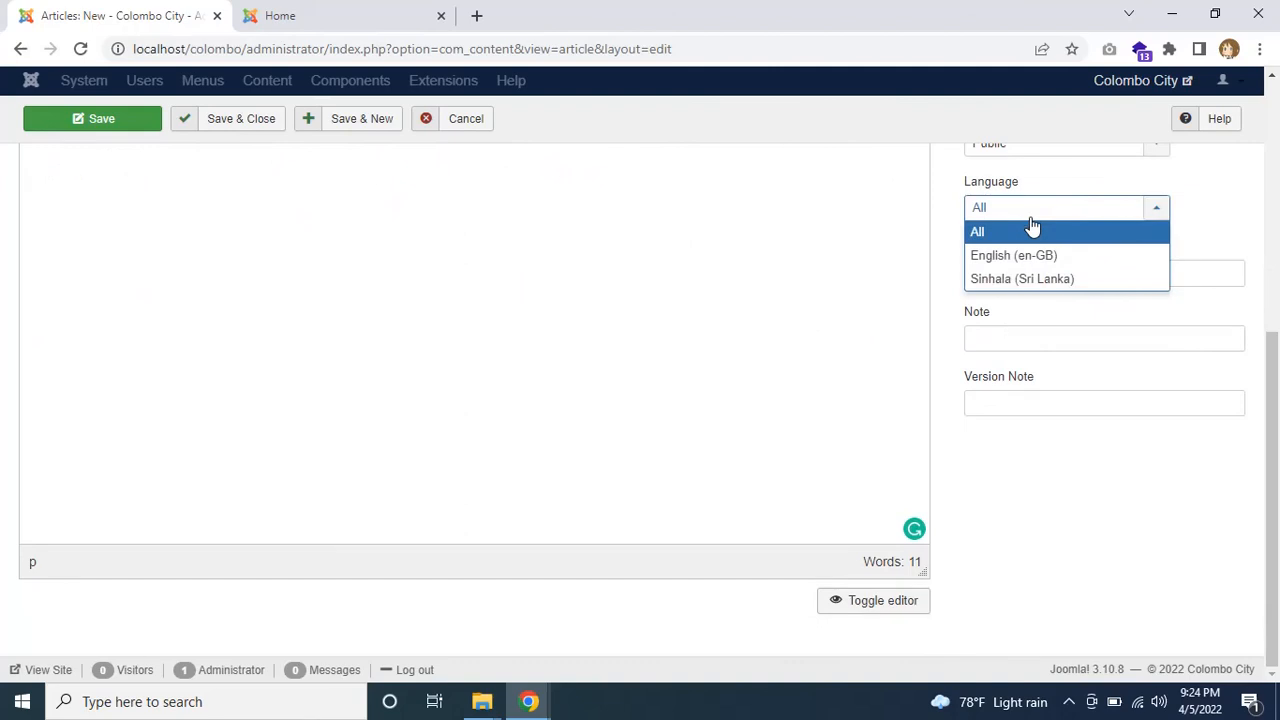
pyautogui.click(990, 280)
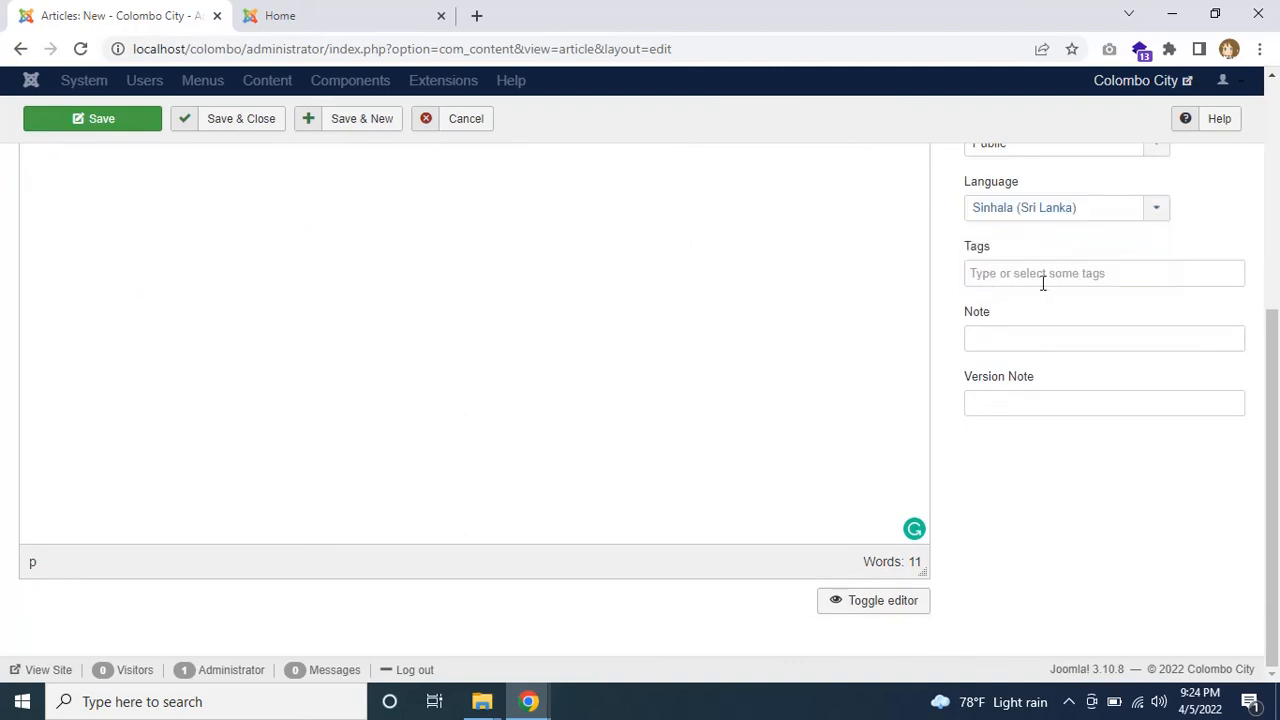
pyautogui.scroll(3, 351, 274)
pyautogui.click(340, 120)
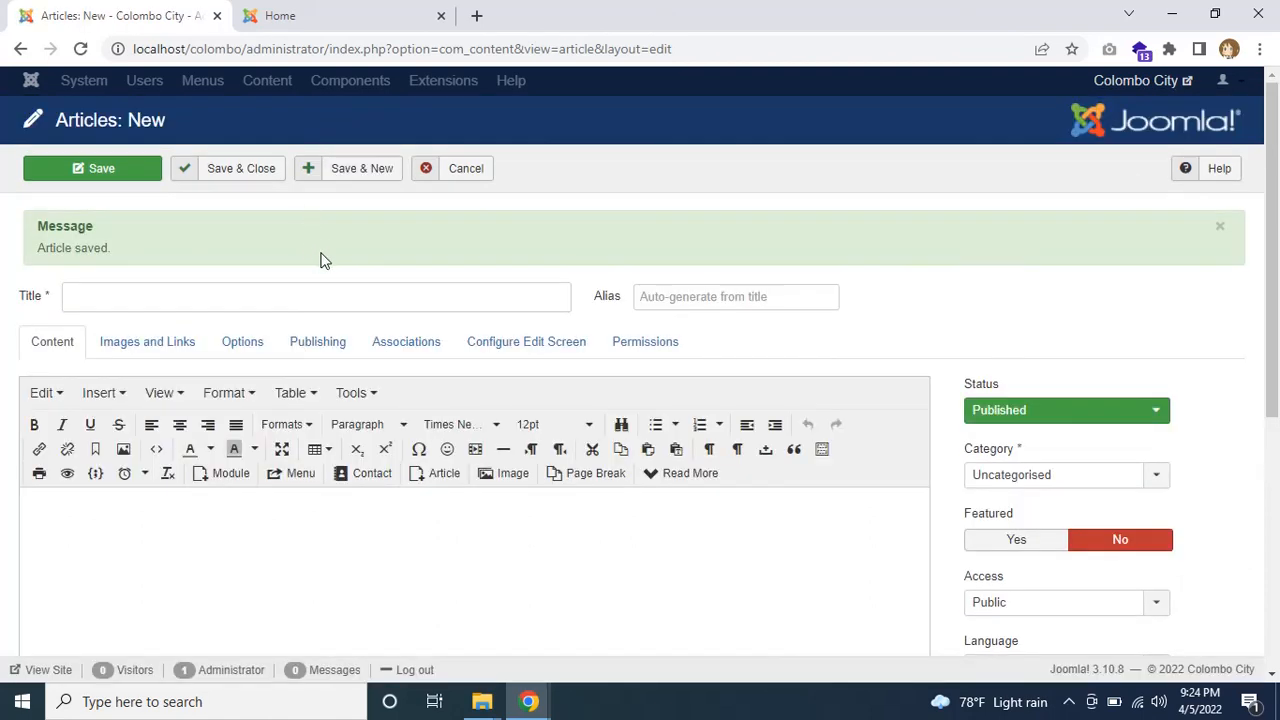
# Step: Title the new article "දෙහිවල සත්වෝද්‍යානය" from that text file's name in the sinhala-text folder, and copy the file's full text into the body
pyautogui.click(377, 302)
pyautogui.click(222, 291)
pyautogui.hotkey('ctrl', 'v')
pyautogui.click(482, 702)
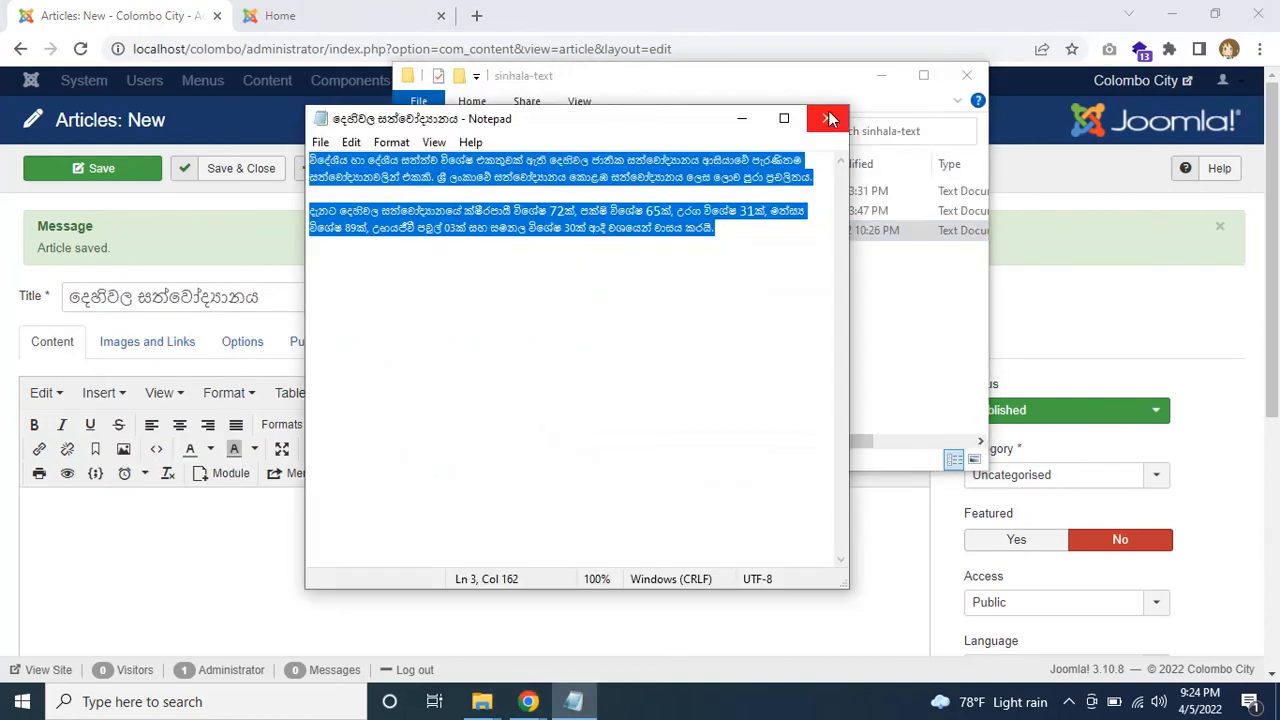
pyautogui.click(829, 117)
# Step: Assign the "දෙහිවල සත්වෝද්‍යානය" article to category Sinhala (si-LK) and language Sinhala (Sri Lanka), and save and close it
pyautogui.click(1046, 478)
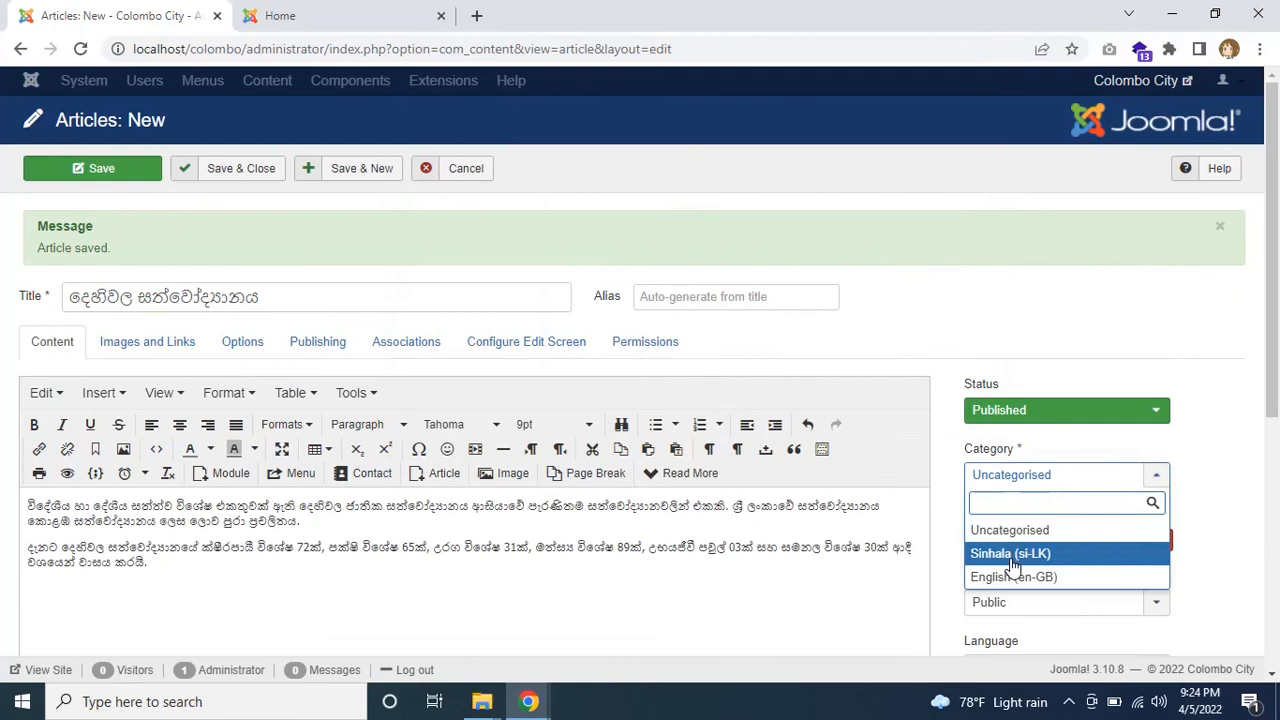
pyautogui.click(1012, 556)
pyautogui.scroll(-3, 1008, 560)
pyautogui.click(1040, 383)
pyautogui.click(1010, 457)
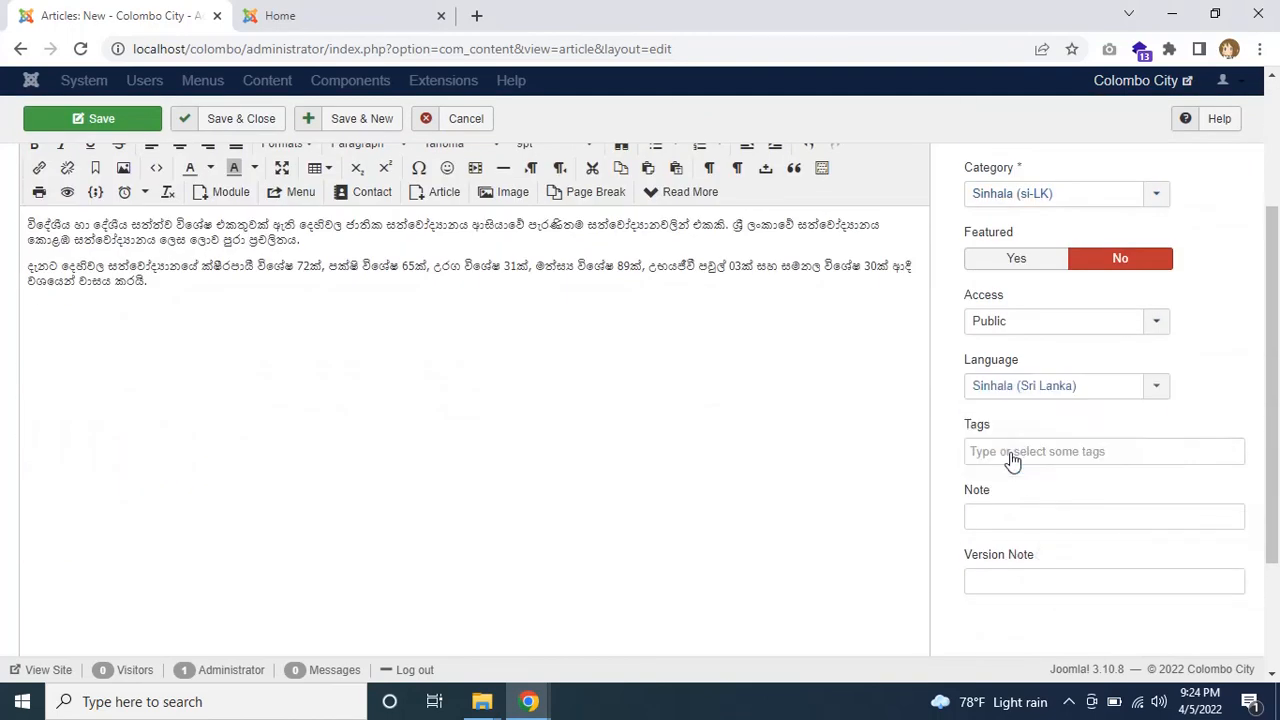
pyautogui.scroll(3, 1012, 460)
pyautogui.click(260, 170)
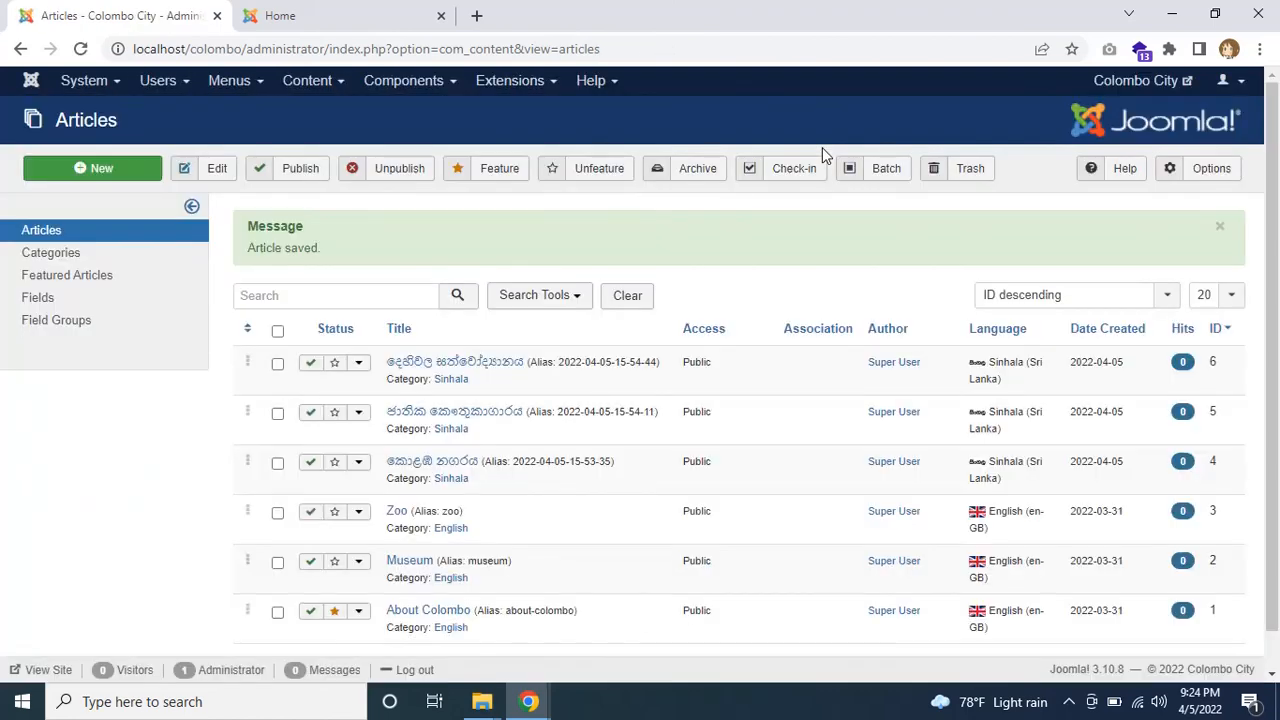
# Step: Review the list of English and Sinhala articles, and reload the site's front-end Home page to check how it displays
pyautogui.scroll(-1, 1262, 238)
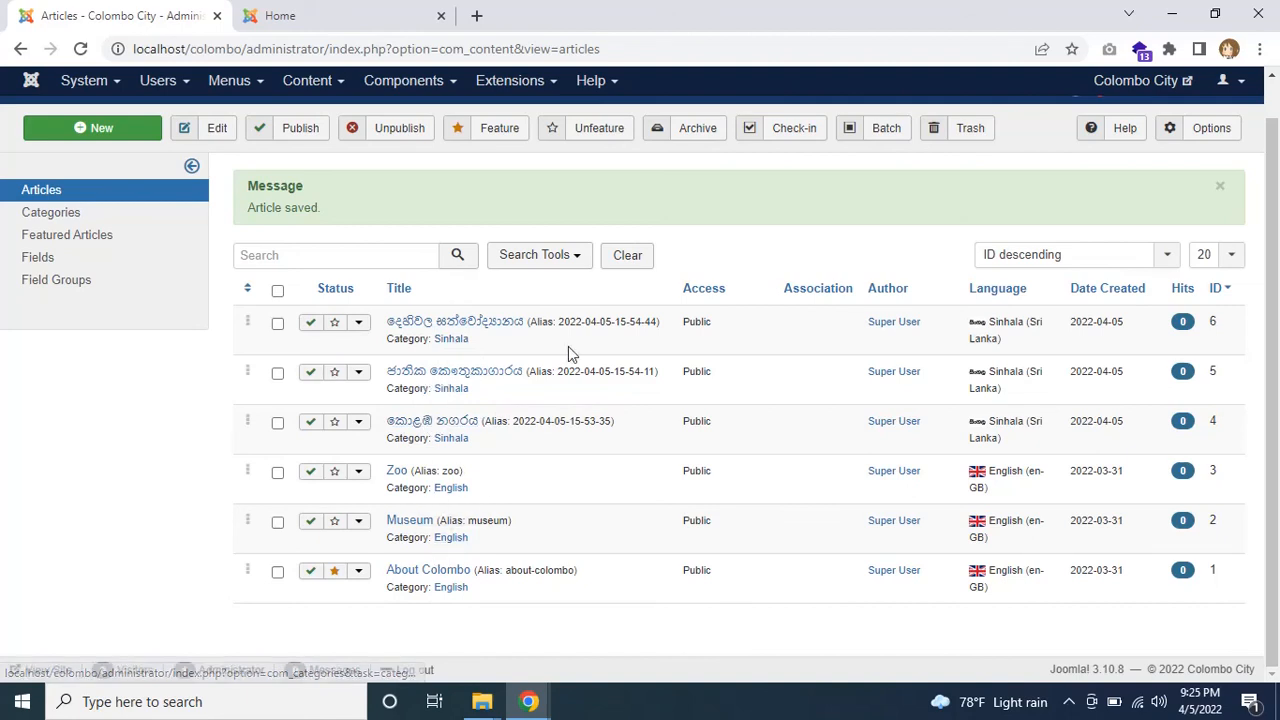
pyautogui.click(420, 18)
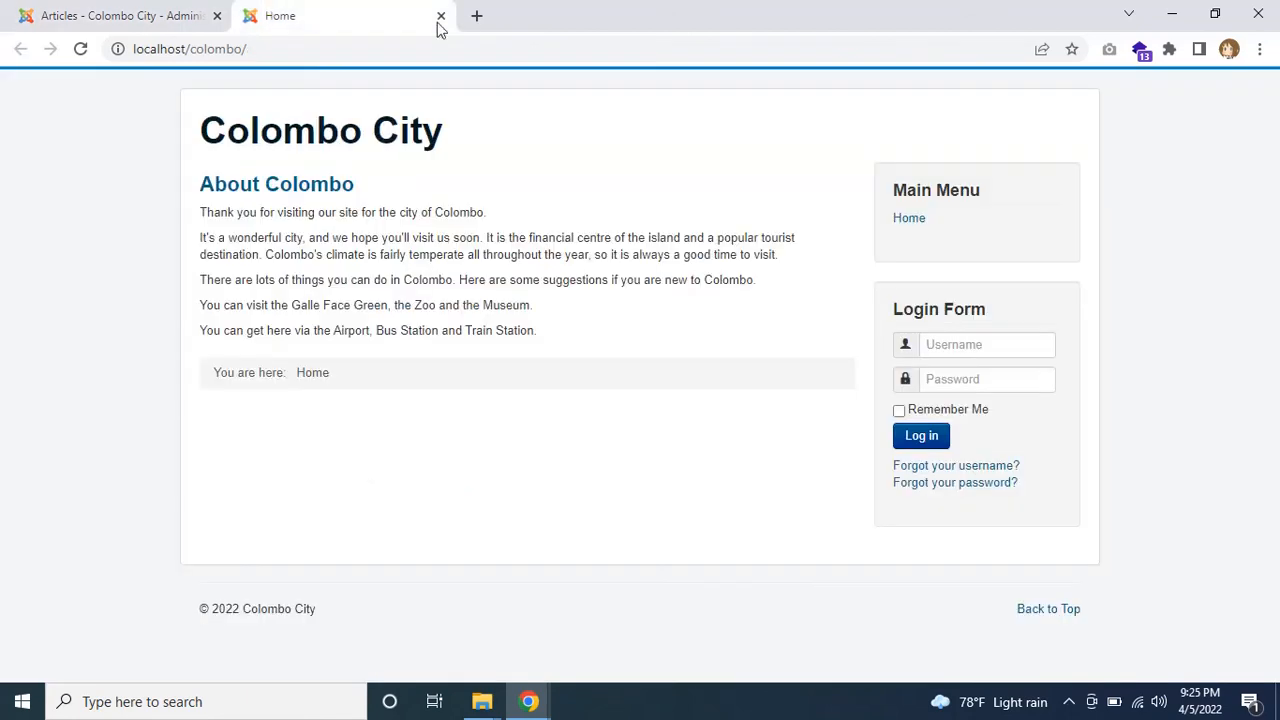
pyautogui.click(81, 49)
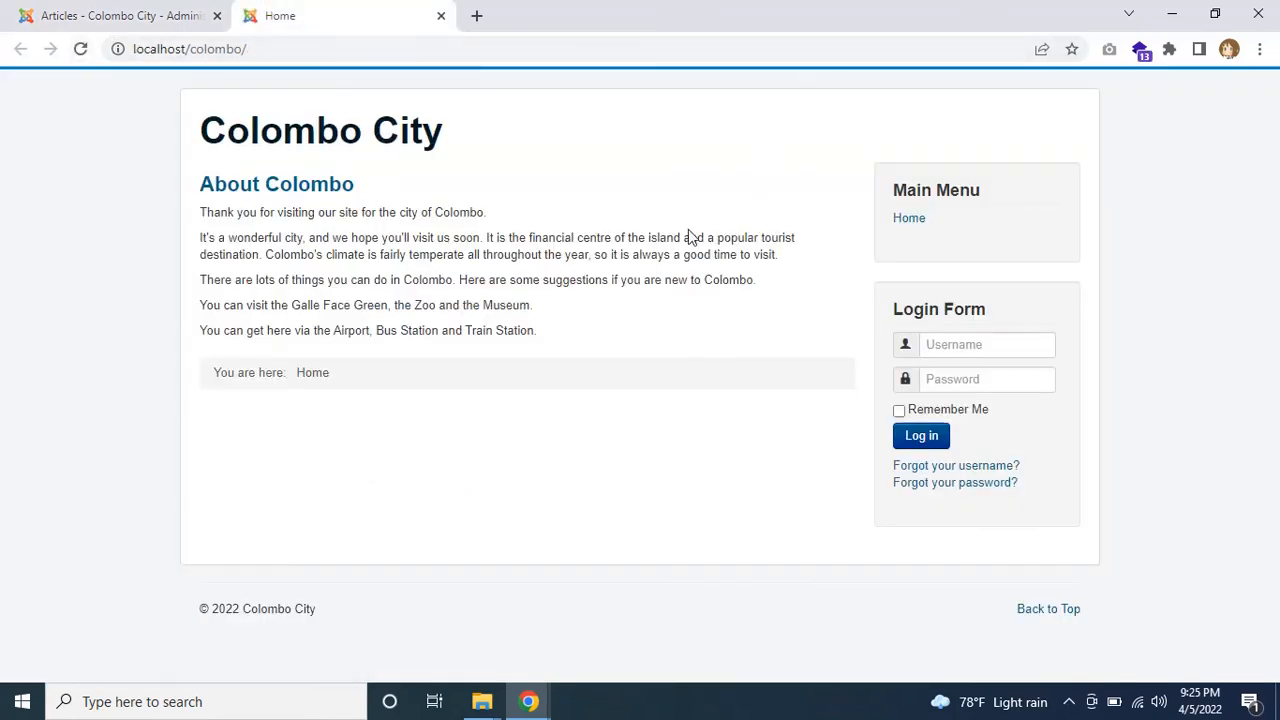